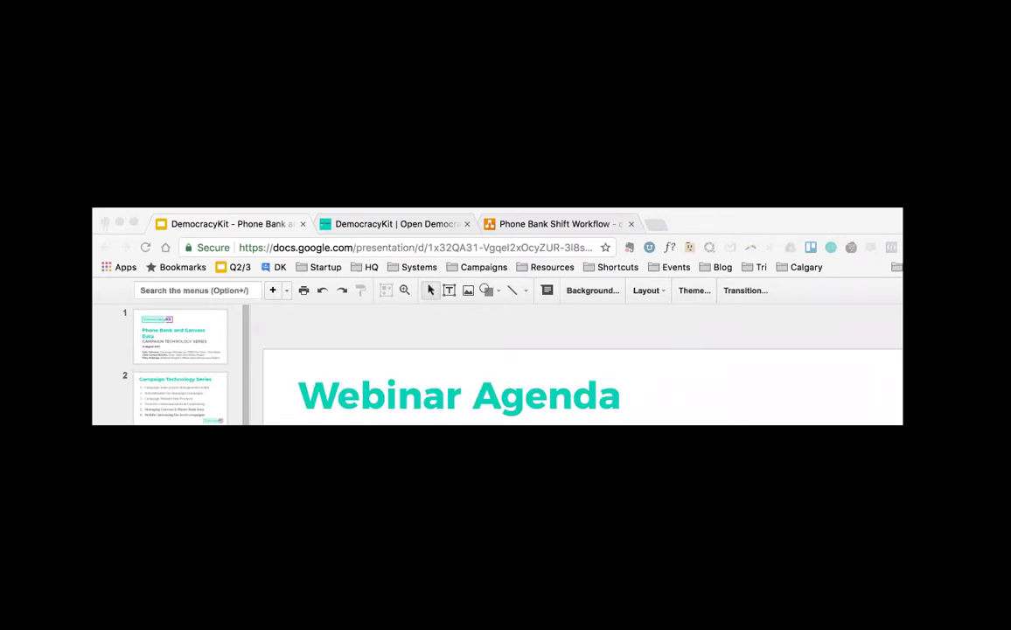
Enlarge the presentation window to fit the whole Webinar Agenda slide and show the second agenda slide
click(133, 223)
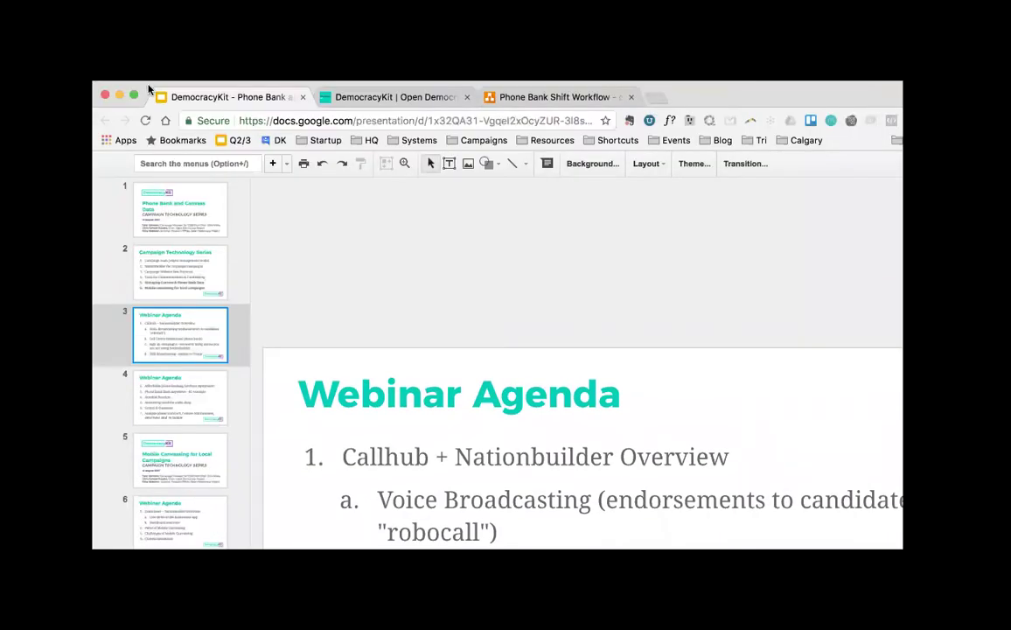
click(138, 92)
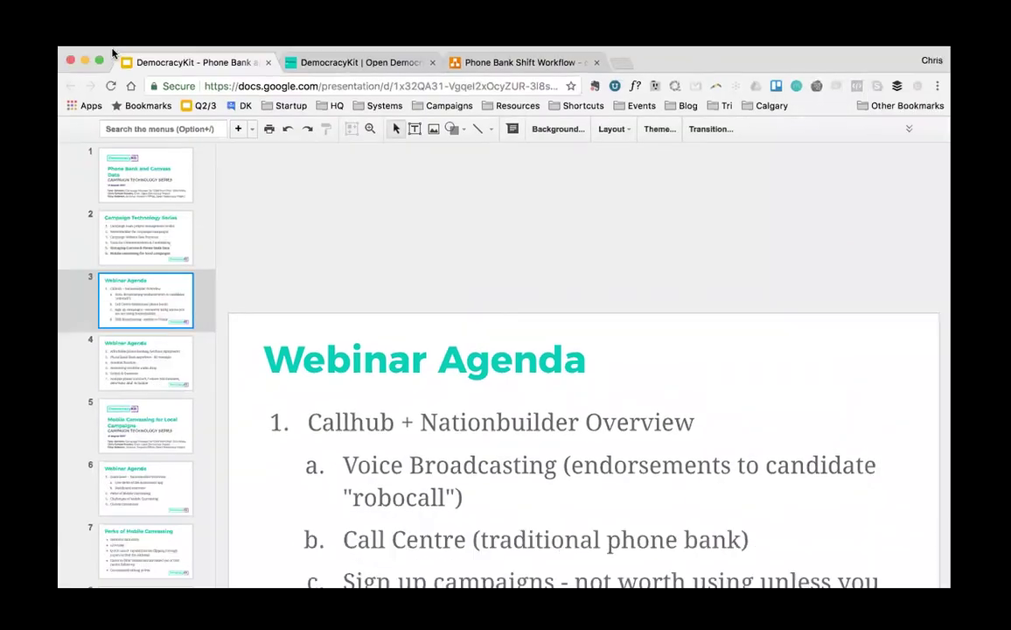
click(100, 59)
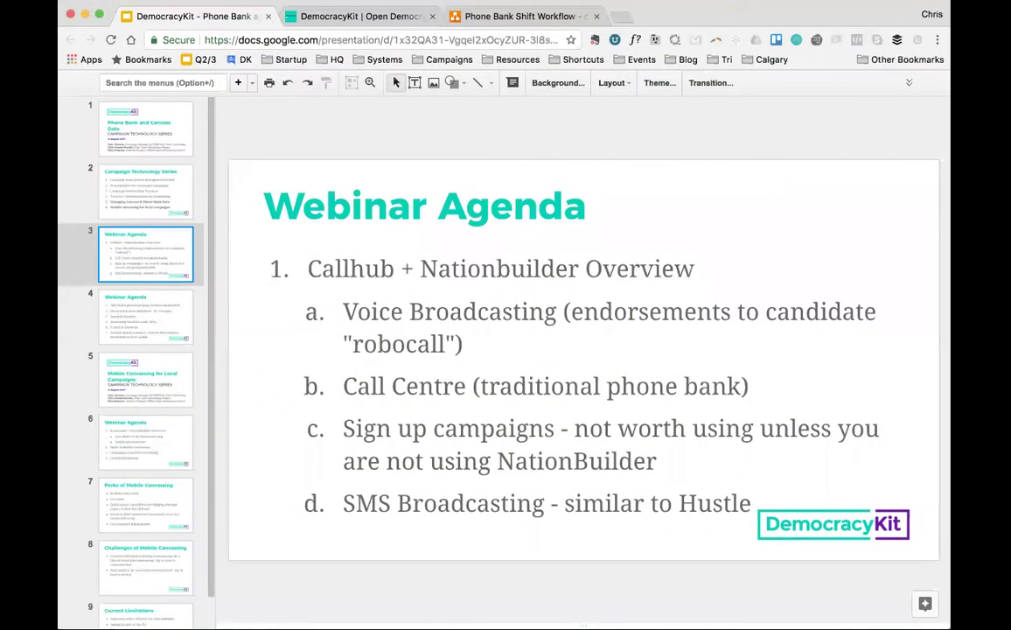
click(100, 14)
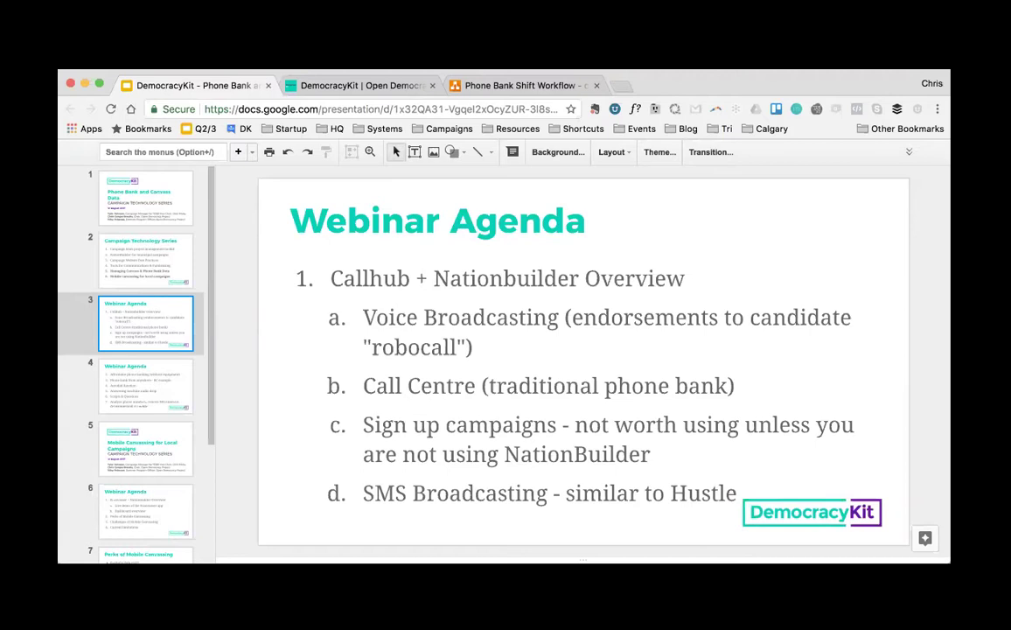
click(138, 391)
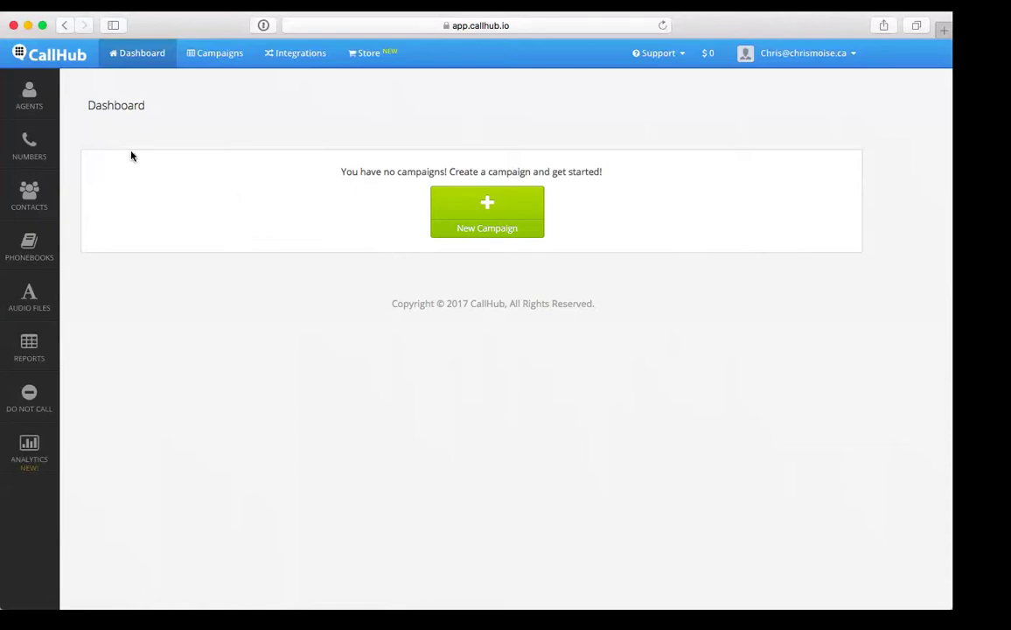
Review the notes about unique agent logins and the phone numbers available for campaign caller ID
click(27, 94)
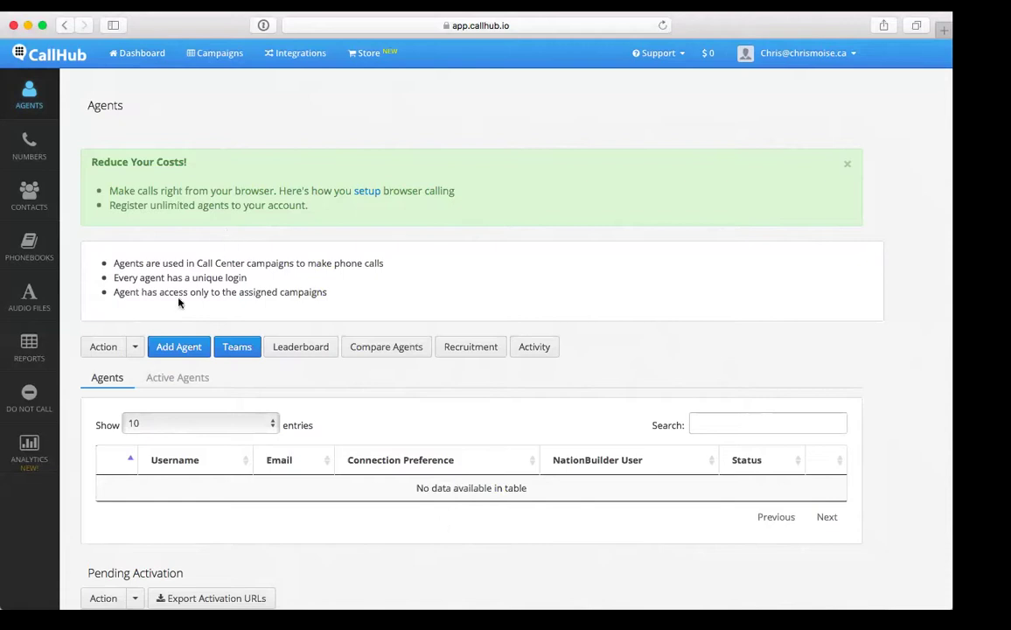
double_click(150, 276)
click(152, 277)
click(29, 146)
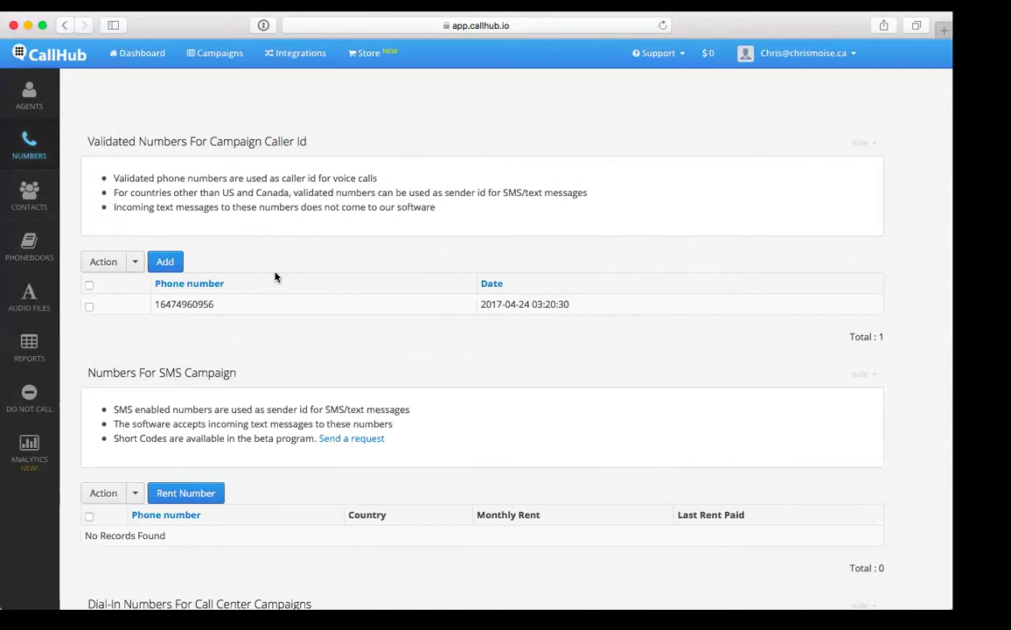
Examine the existing and new phonebook options for importing contacts, and close the import without choosing a file
click(30, 194)
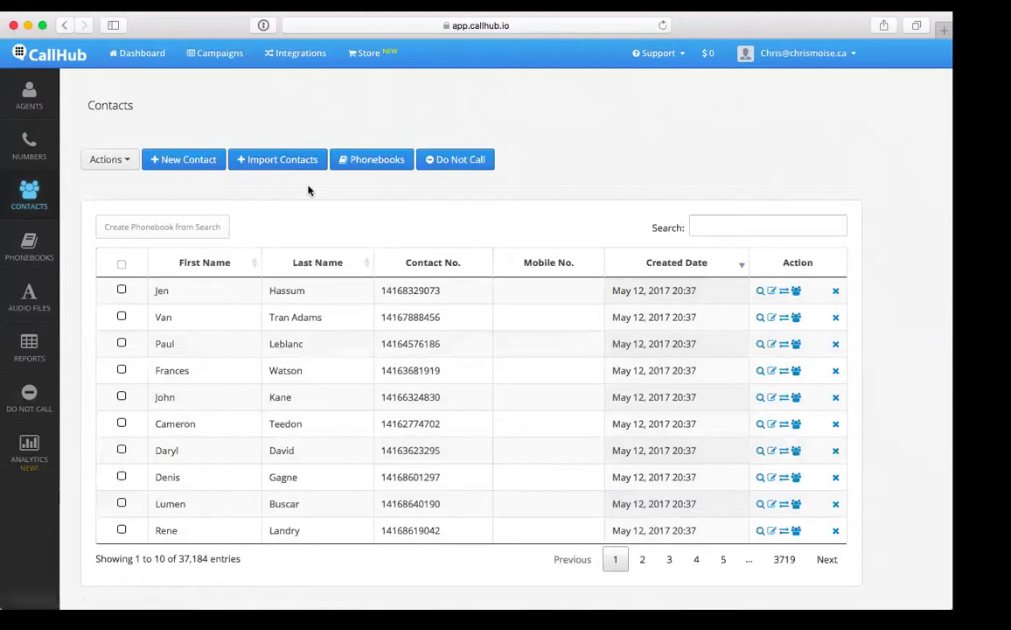
click(281, 167)
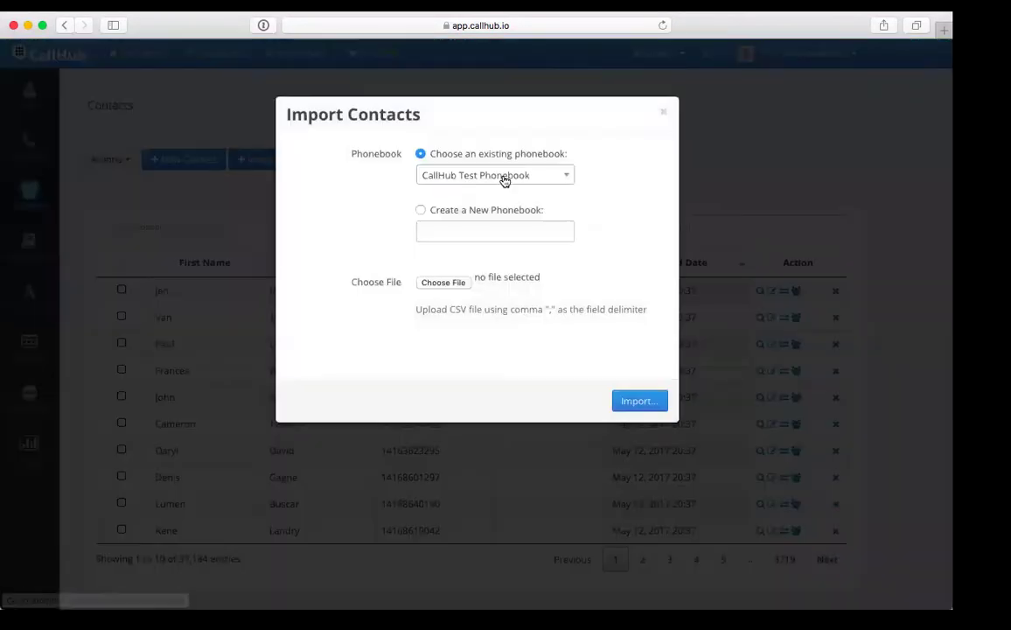
click(503, 177)
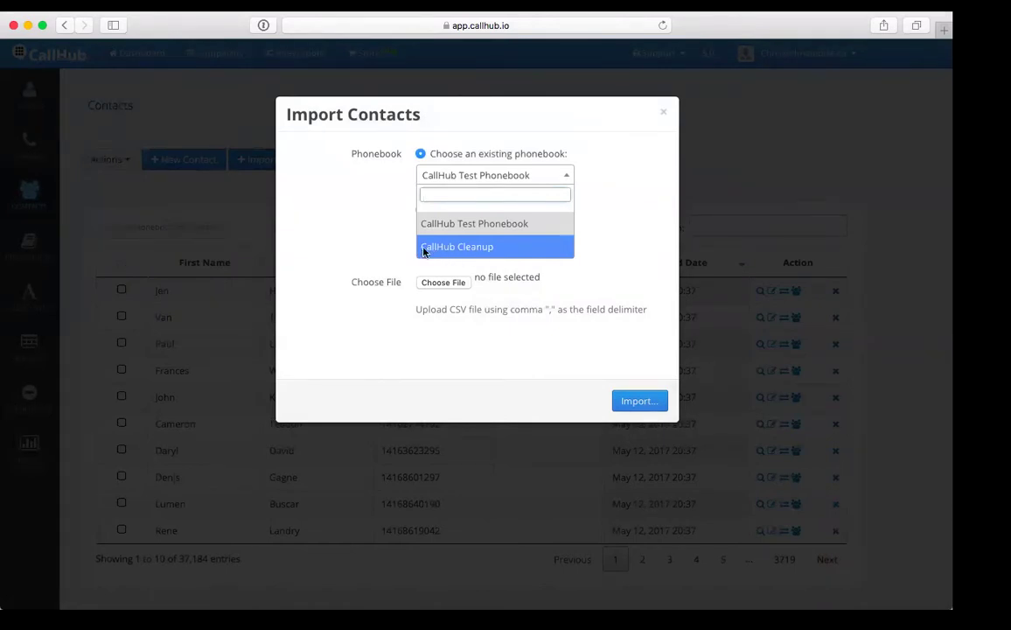
click(367, 252)
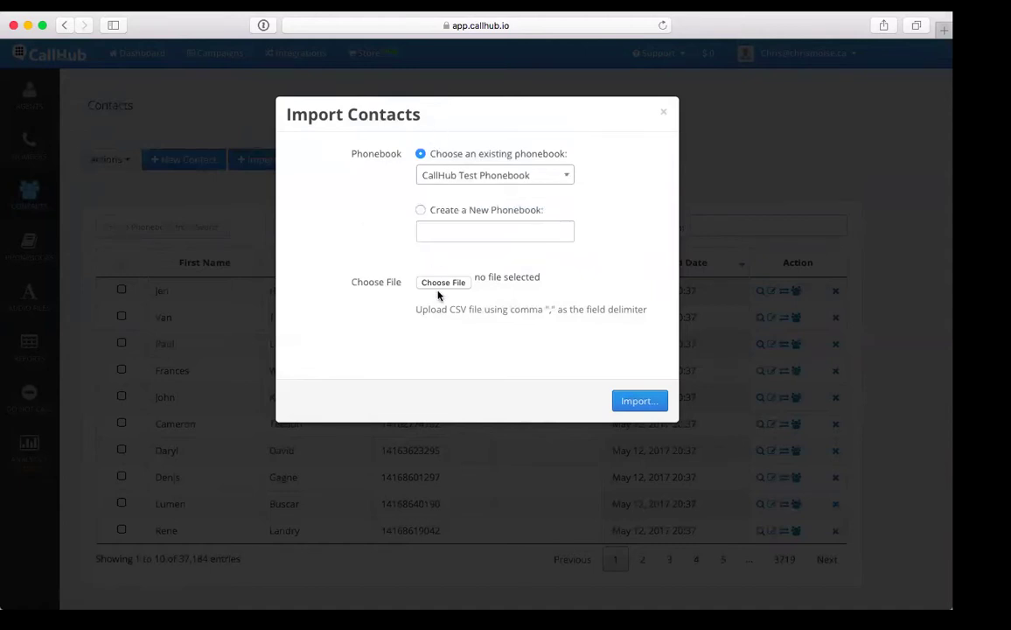
click(421, 210)
click(663, 113)
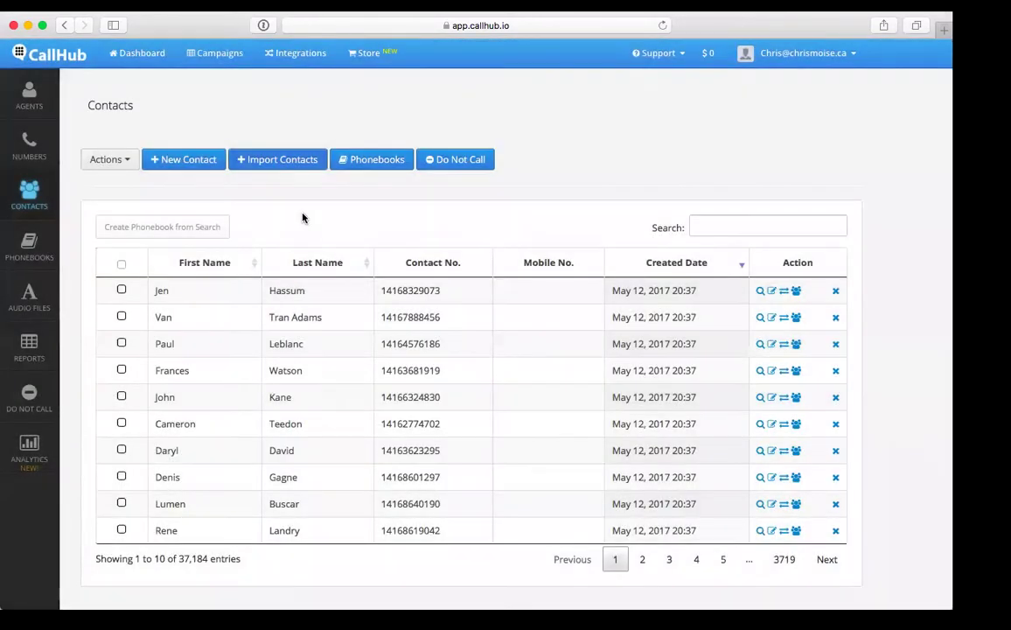
Examine the NationBuilder integration in the apps directory, including its nation address and list import options
click(294, 53)
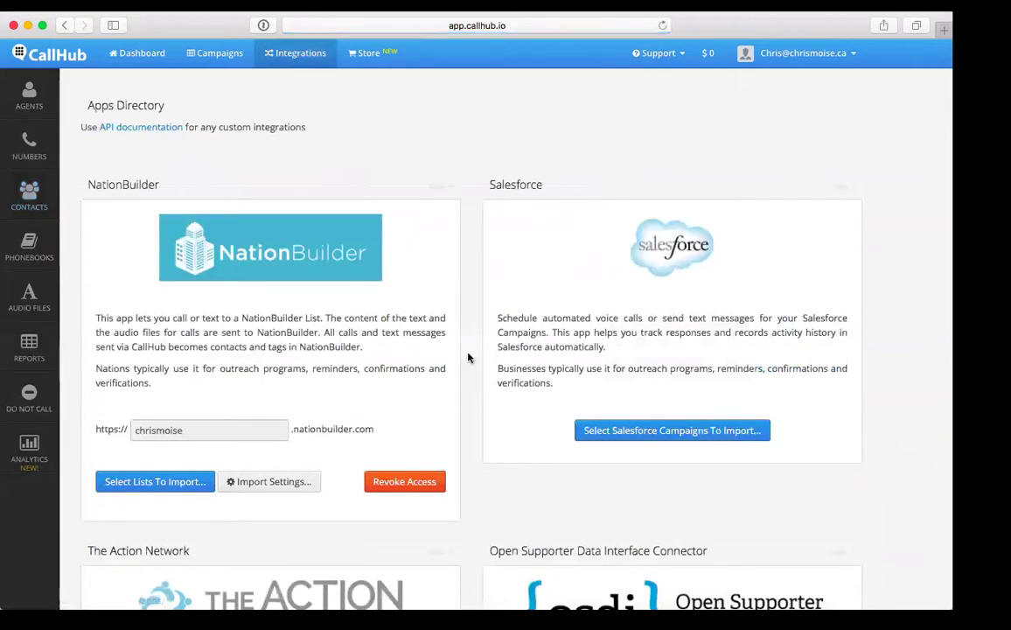
scroll(468, 355, down, 1)
click(198, 401)
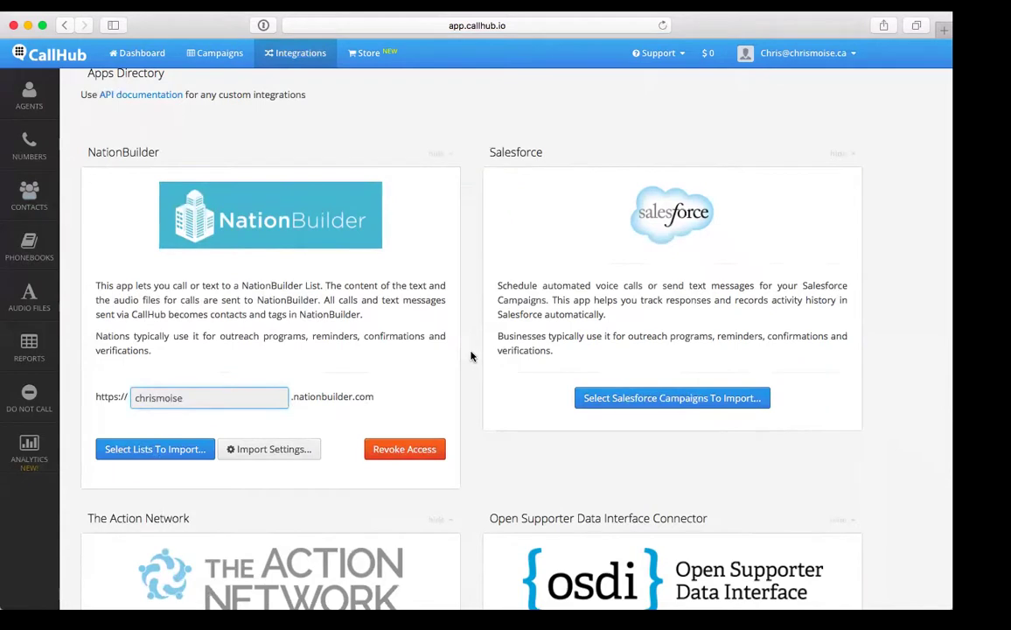
scroll(469, 299, up, 2)
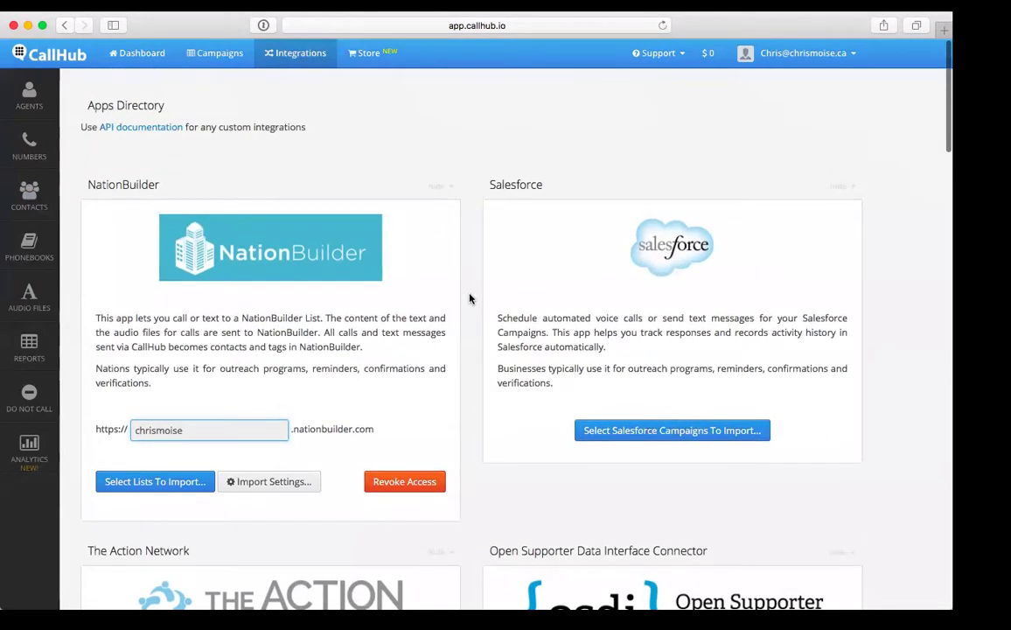
Review the phonebook list and the audio files section
click(22, 244)
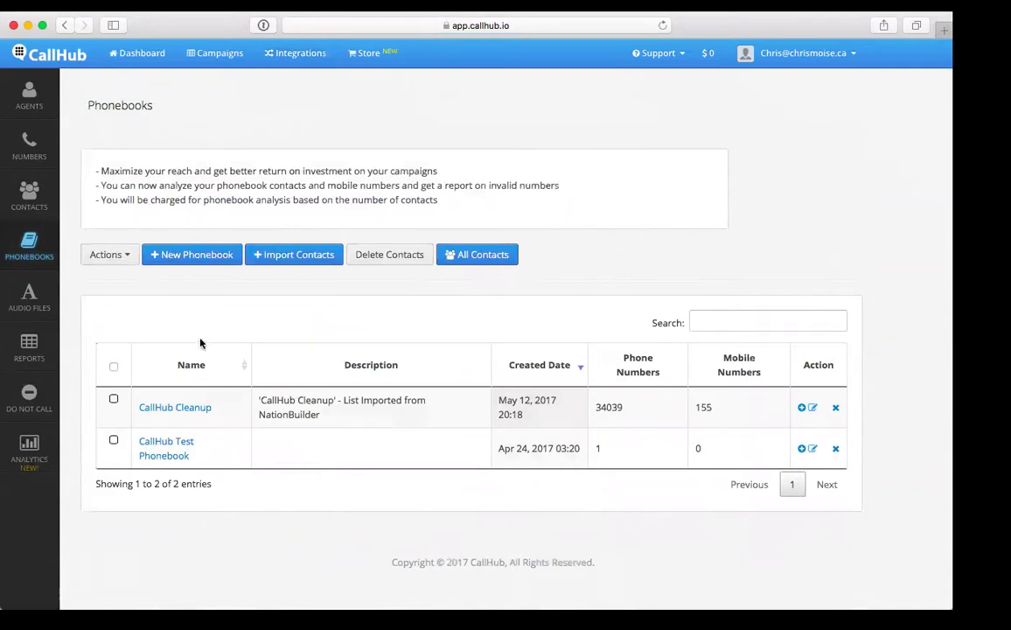
click(29, 298)
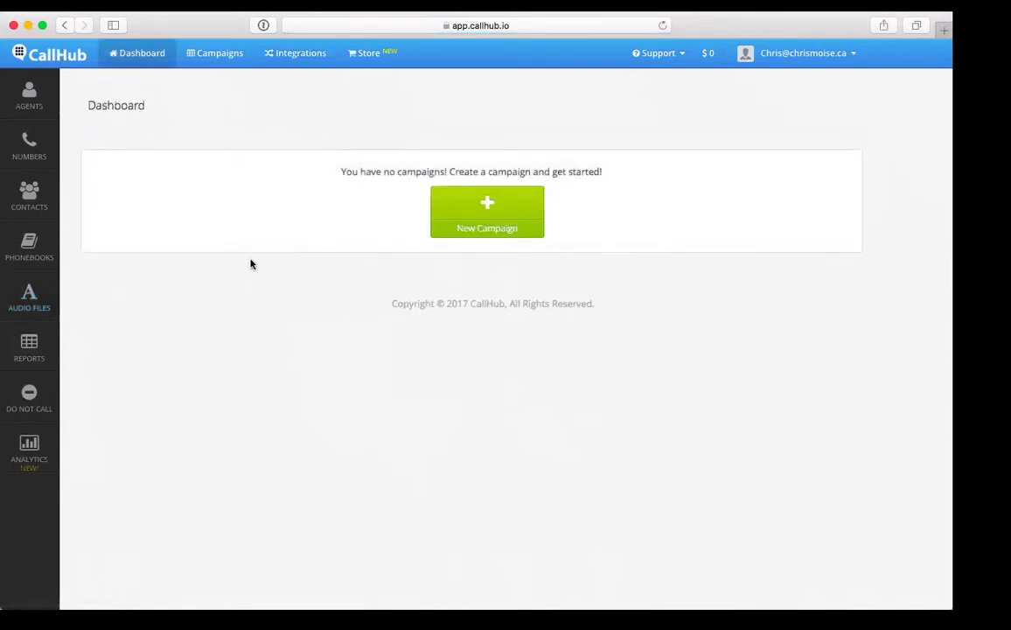
Start a new campaign and read the descriptions of the Sign Up and SMS Broadcasting campaign types
click(503, 219)
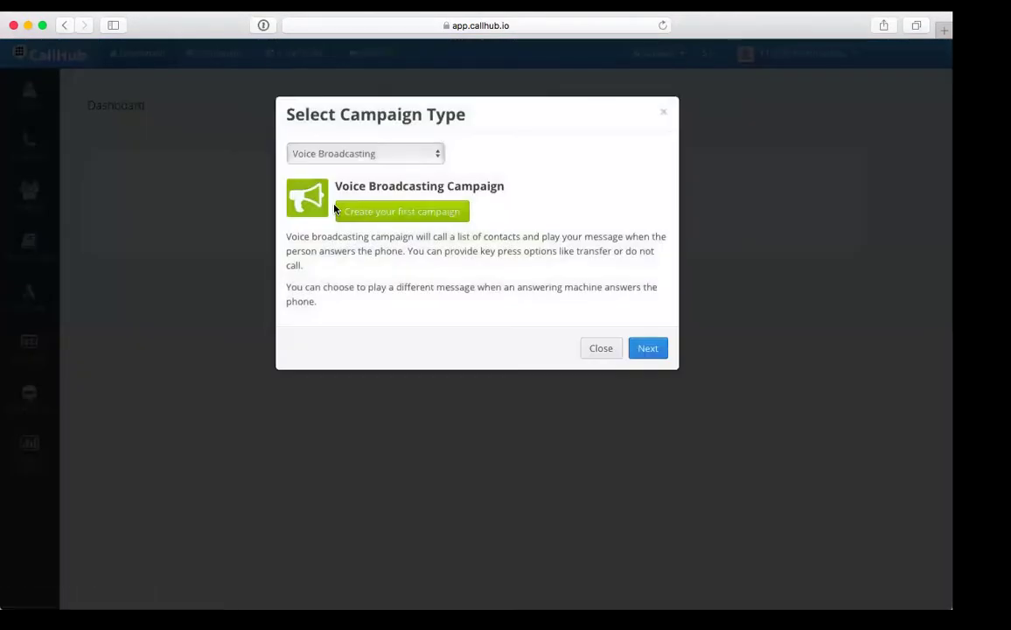
click(365, 158)
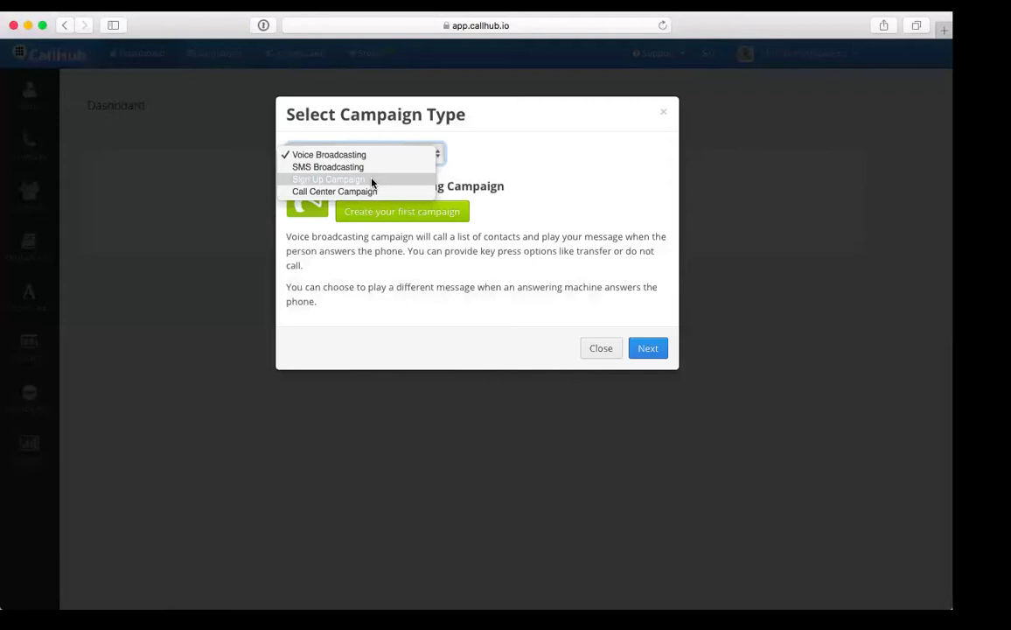
click(372, 181)
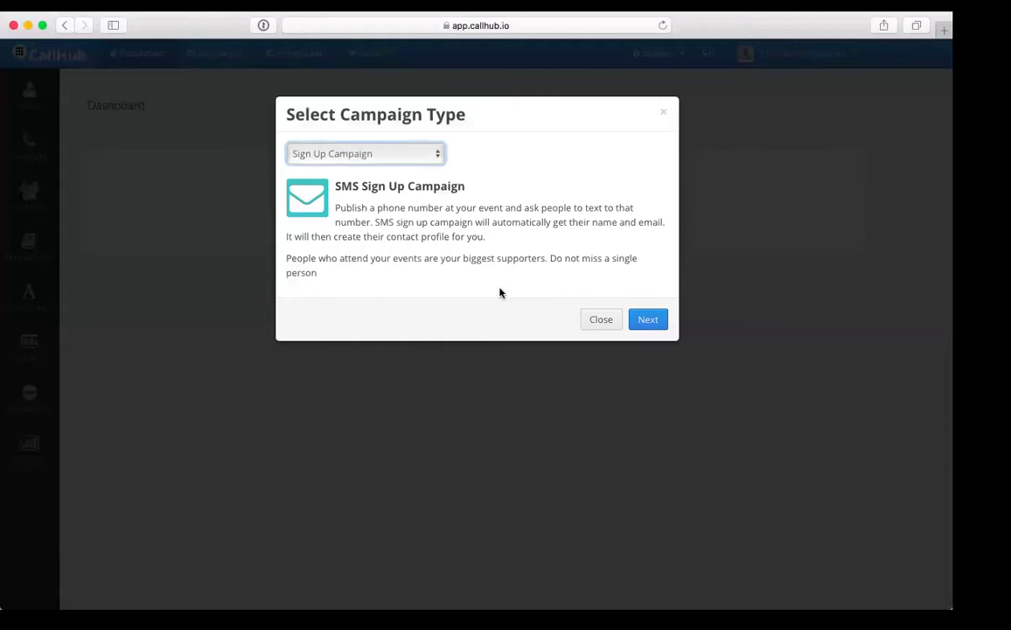
click(398, 154)
click(385, 144)
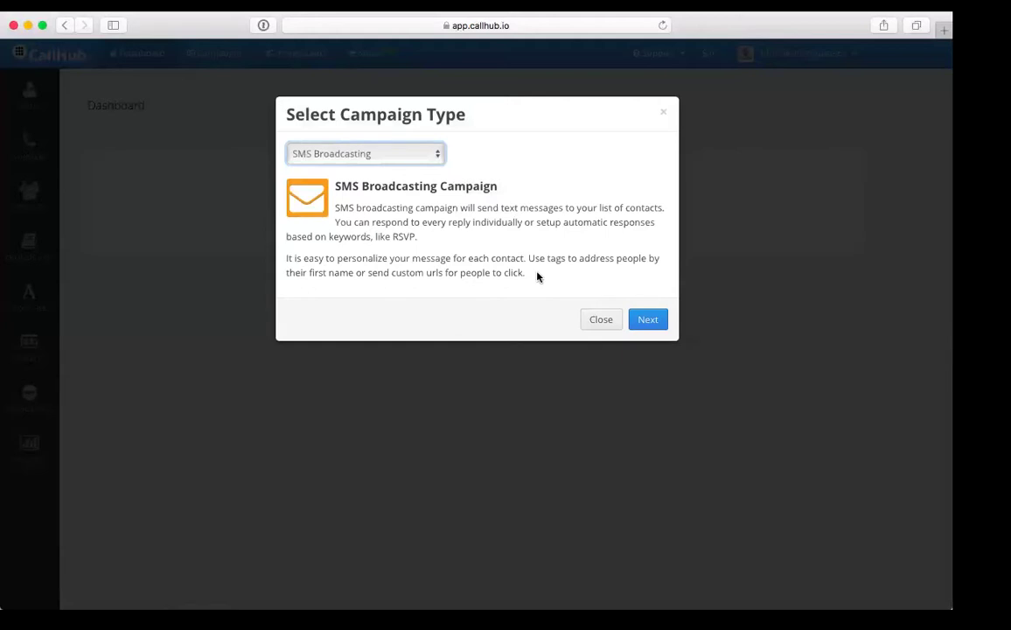
drag(526, 274, 353, 215)
click(463, 215)
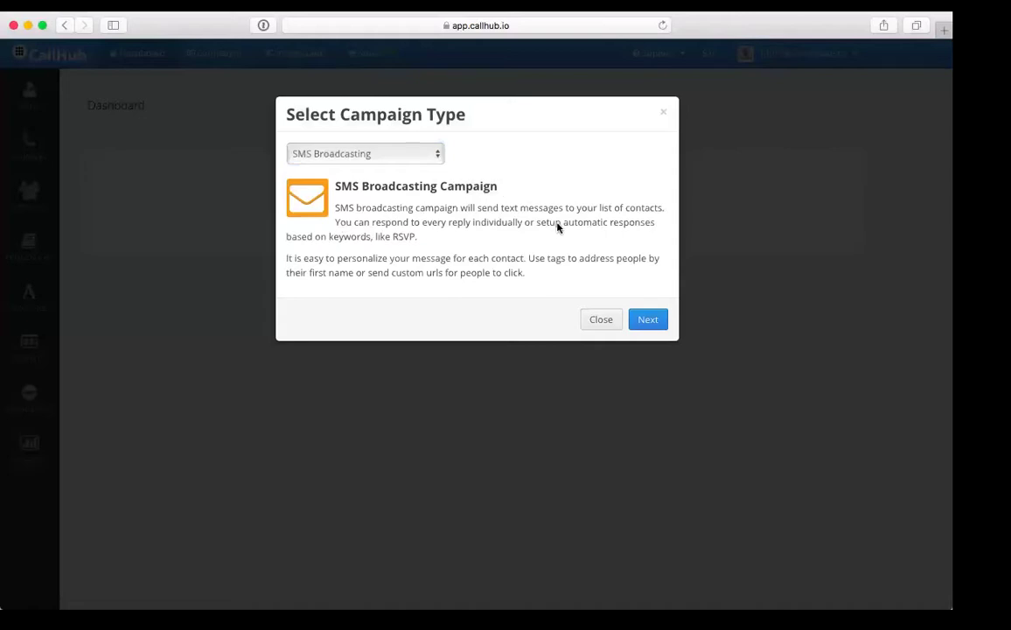
Choose Call Center Campaign as the campaign type and proceed to its setup form
click(353, 162)
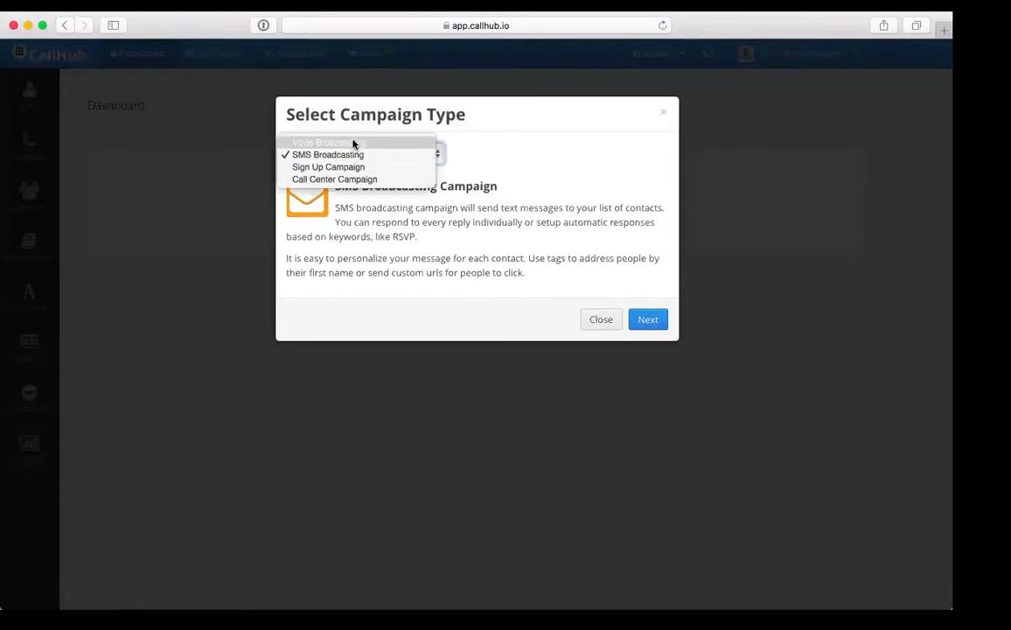
click(621, 271)
key(Down)
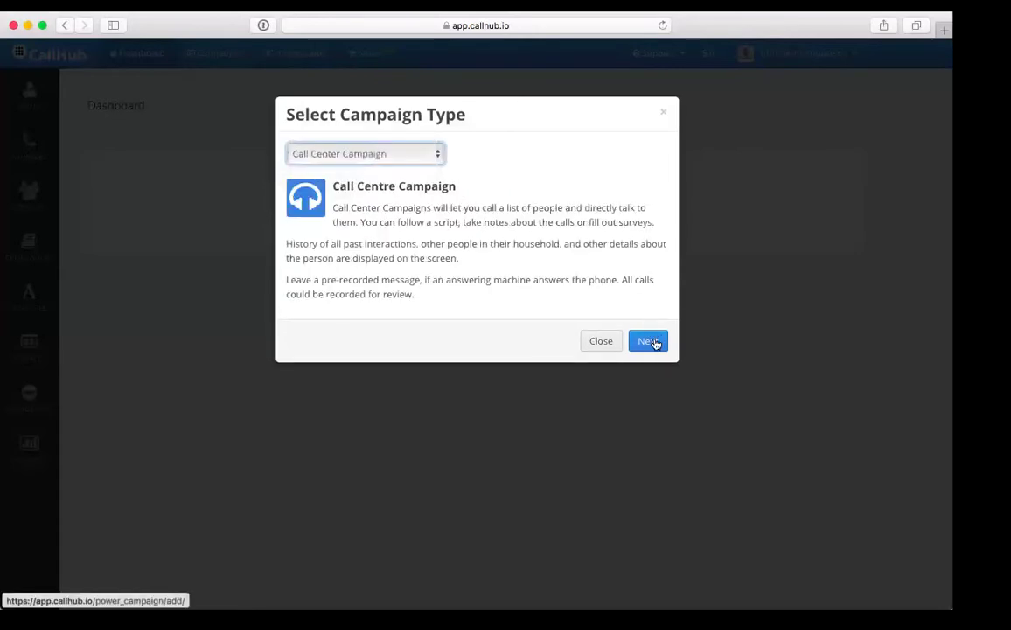
click(649, 341)
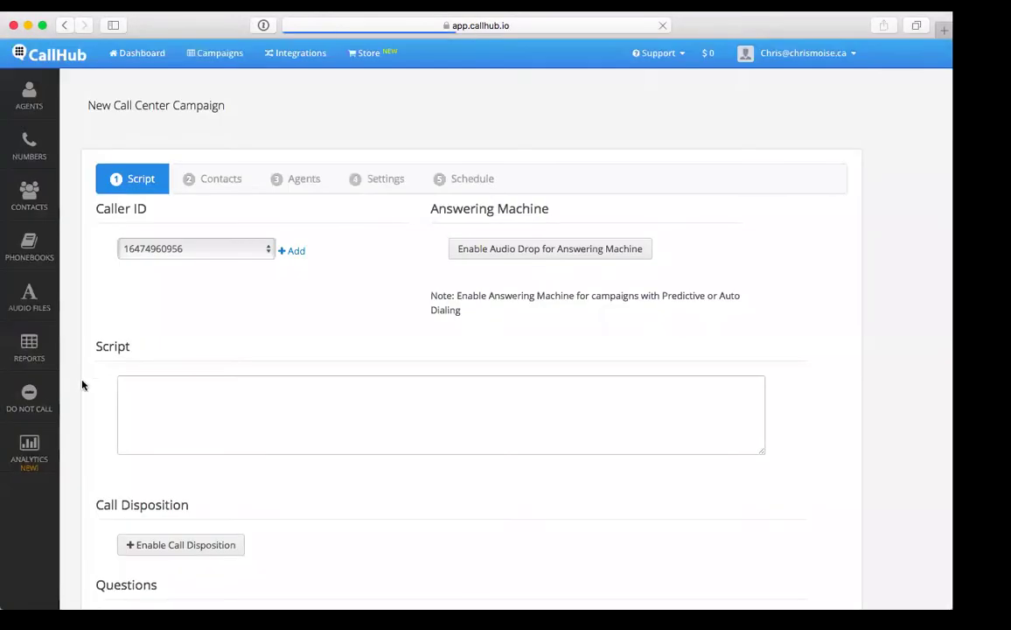
Check which caller ID numbers are available for the call center campaign, keeping the validated number selected
scroll(69, 422, down, 1)
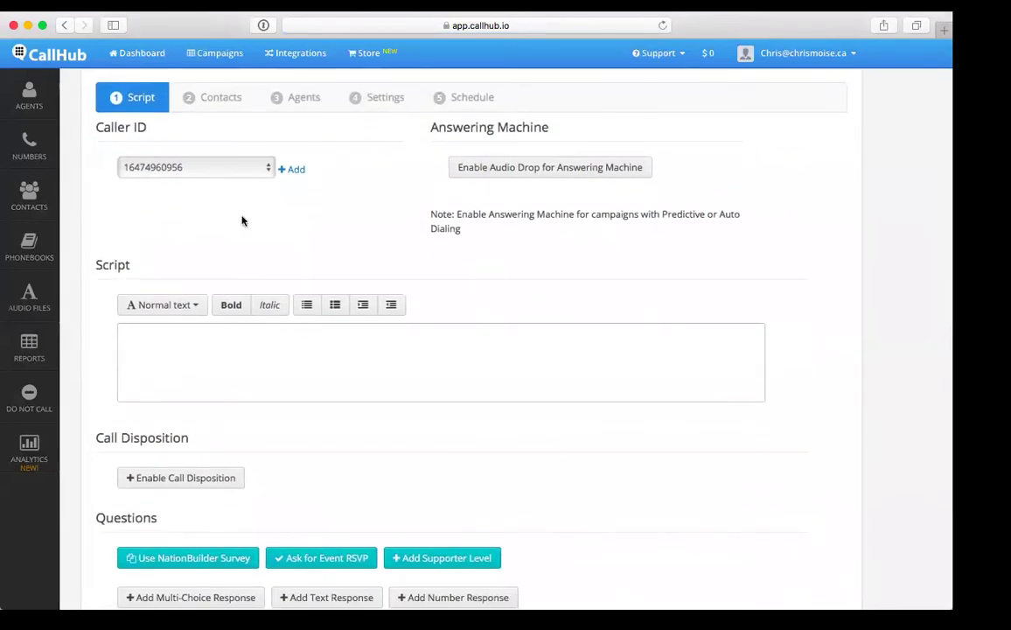
click(196, 167)
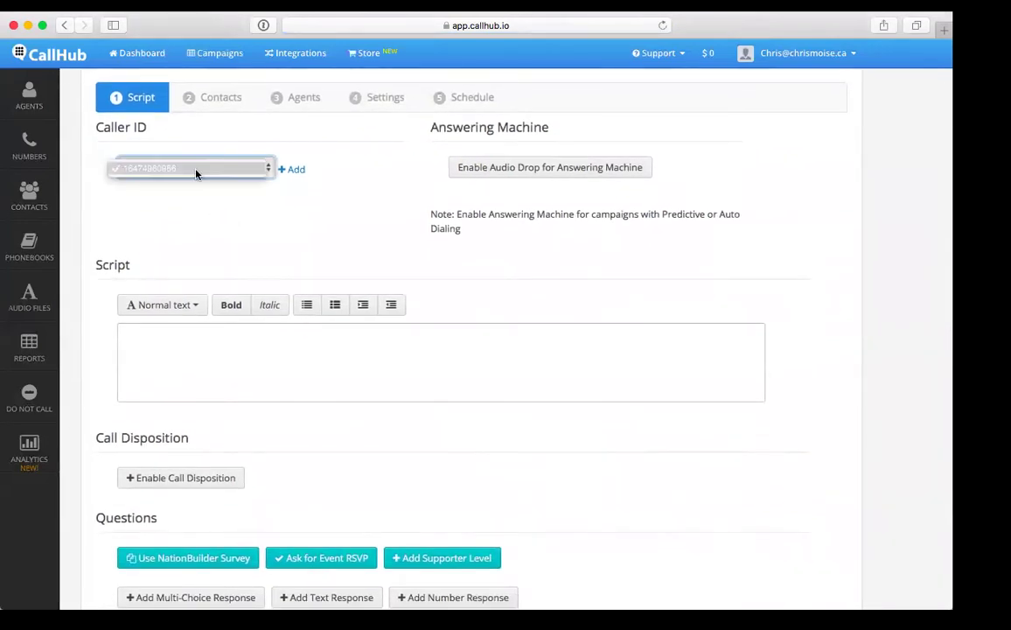
click(197, 170)
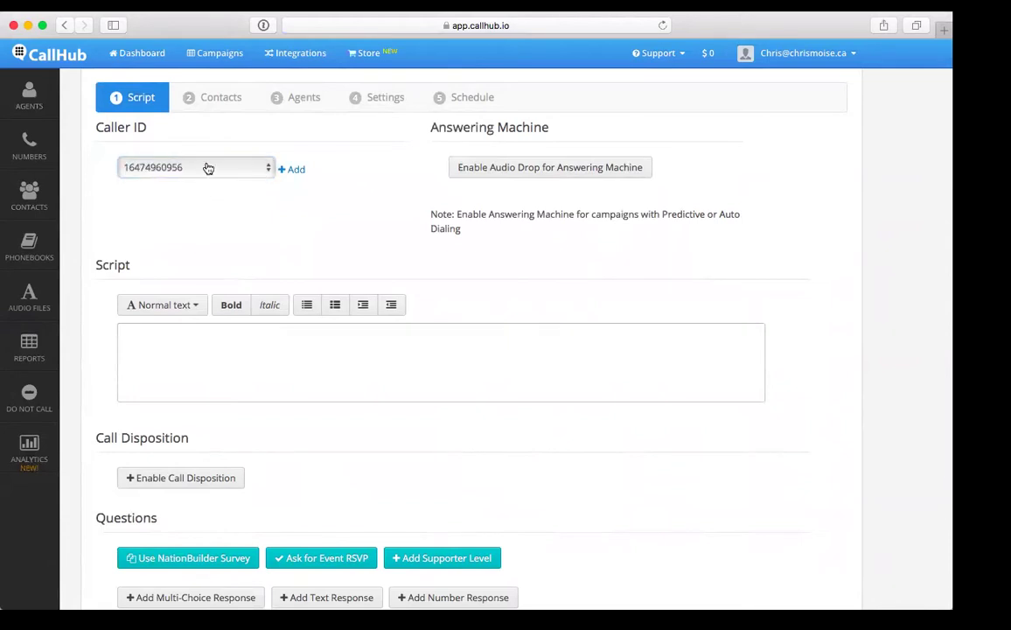
click(203, 174)
click(246, 226)
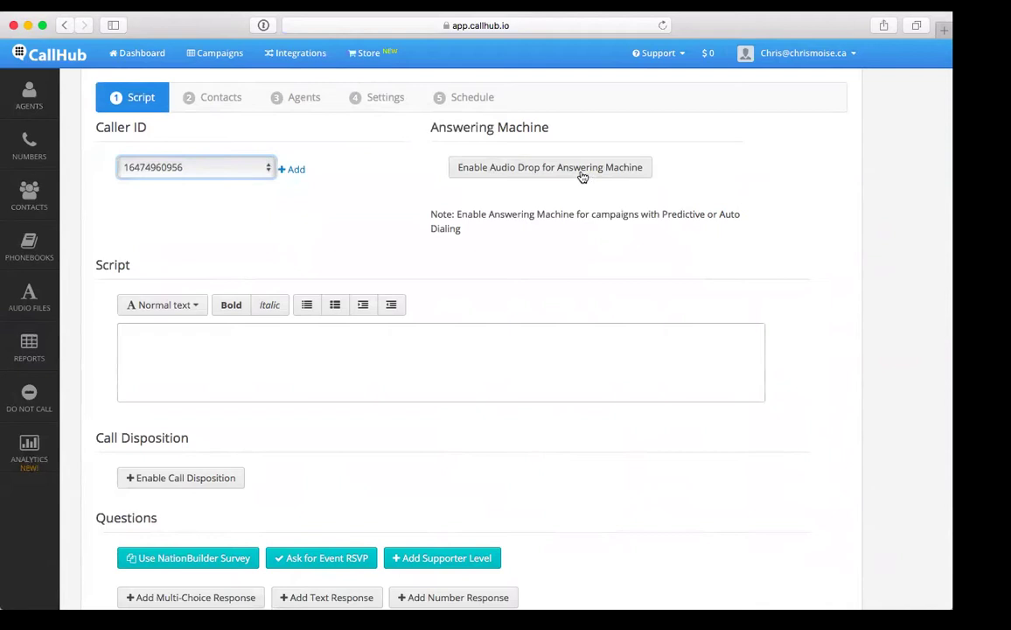
Examine the campaign's script editor and its text style options without applying a style
scroll(105, 315, down, 2)
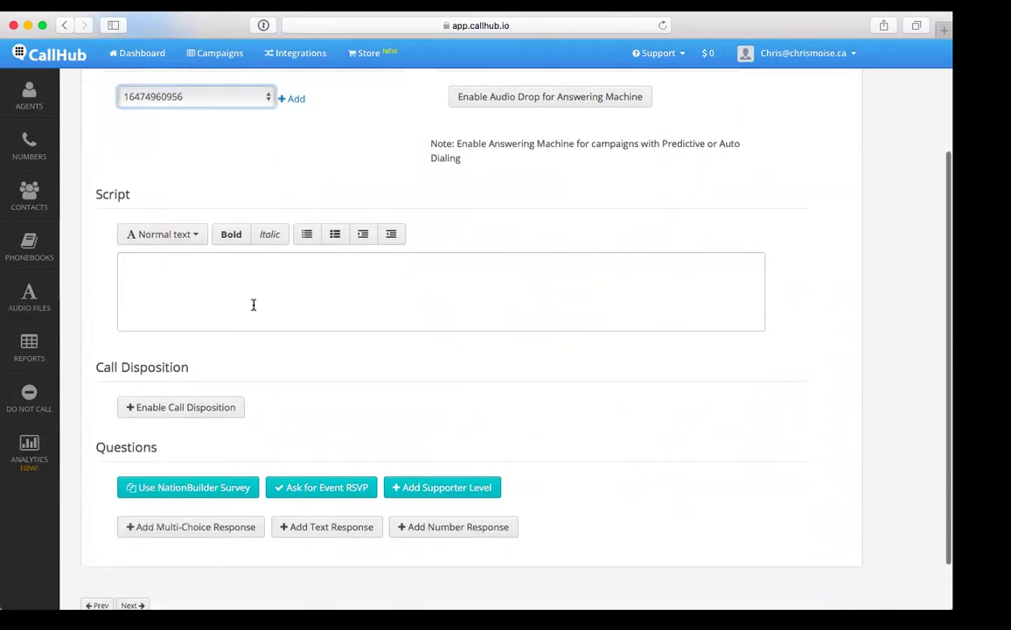
click(253, 303)
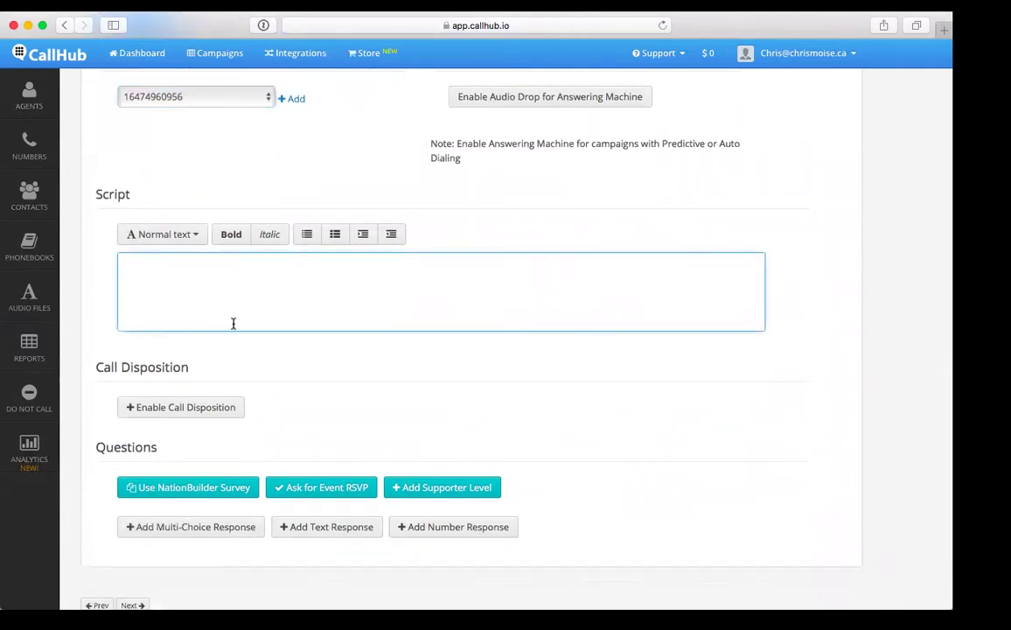
click(192, 235)
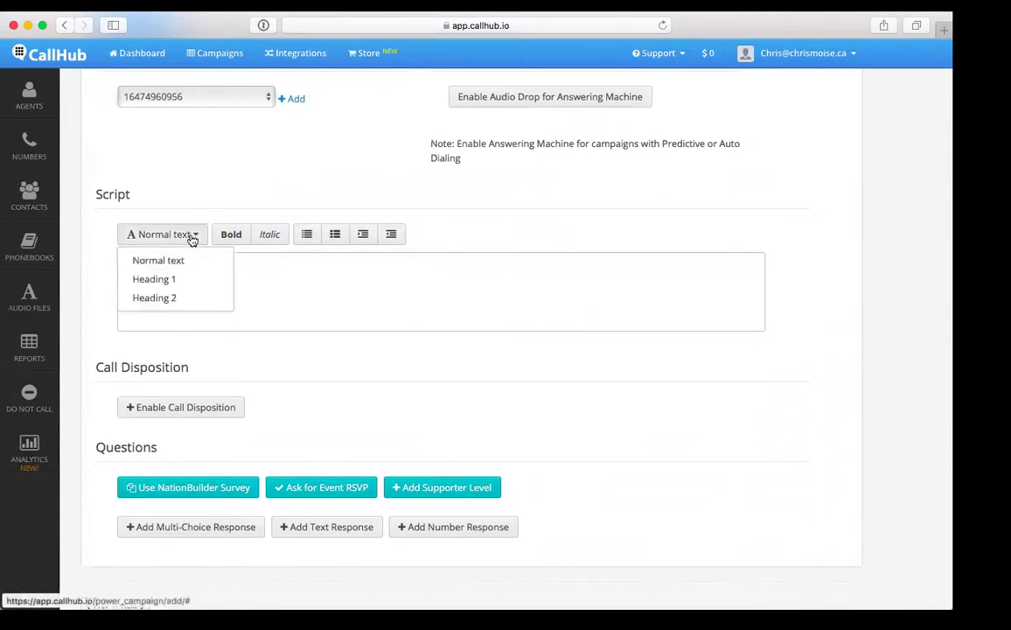
click(264, 289)
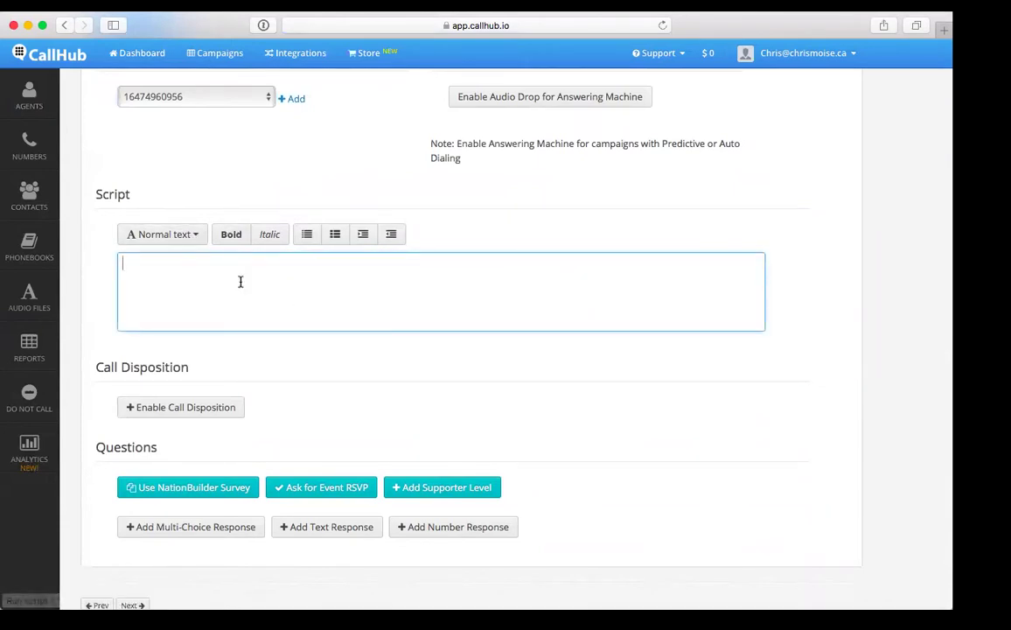
Try to add all the listed call dispositions to the campaign
scroll(90, 290, down, 4)
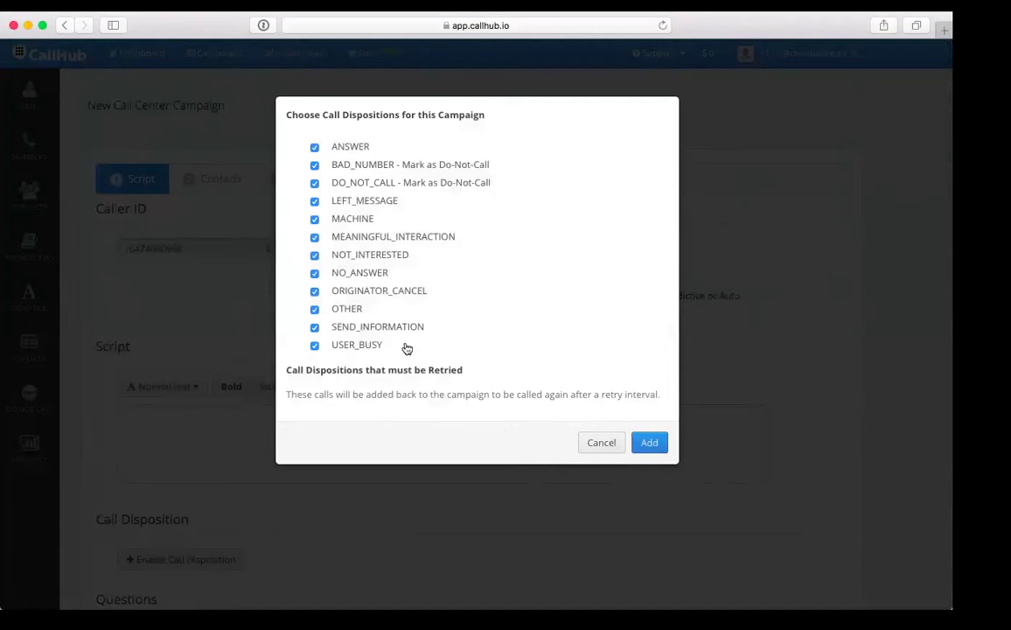
click(650, 443)
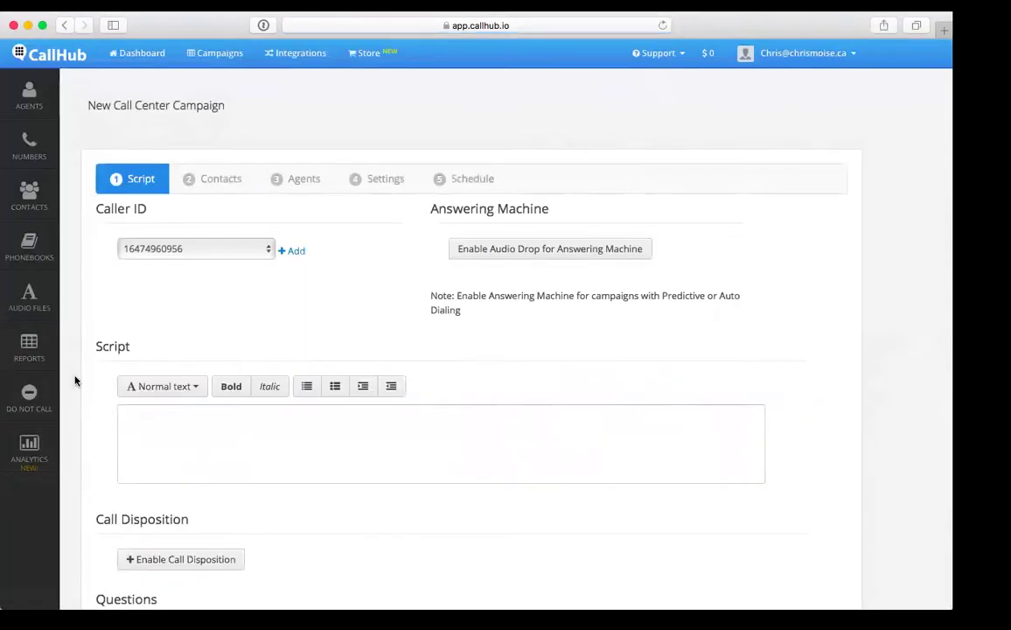
Add the NationBuilder survey "Request a Lawn Sign" to the campaign's questions
scroll(75, 380, down, 9)
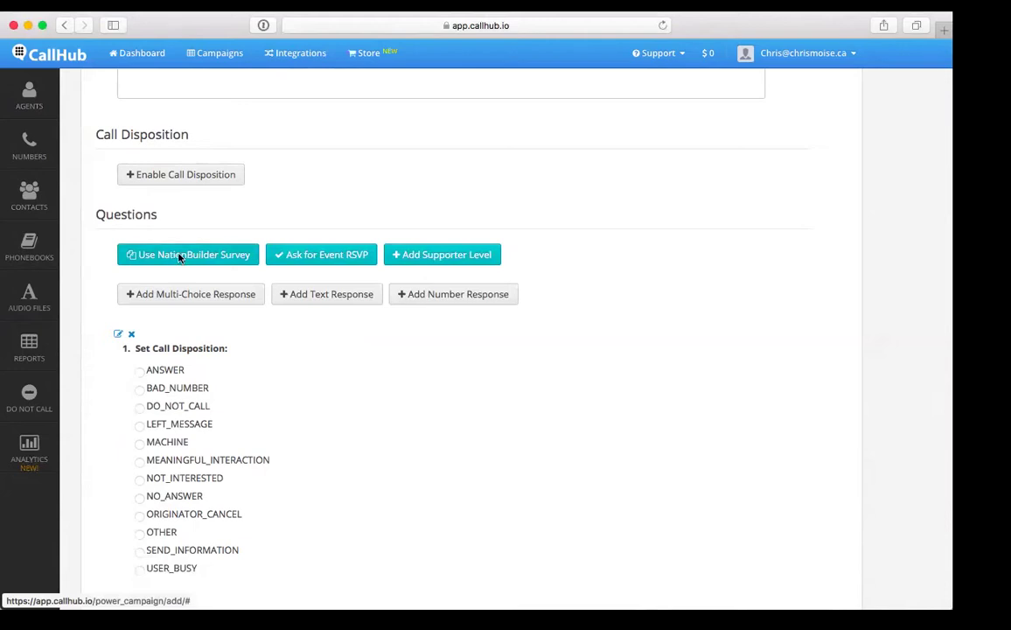
click(179, 256)
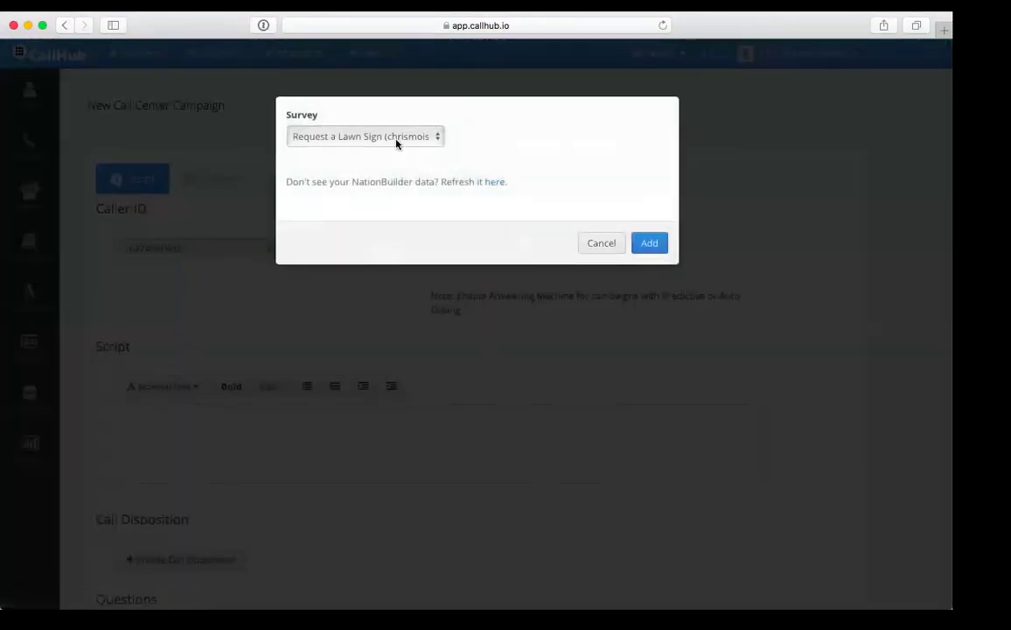
click(649, 238)
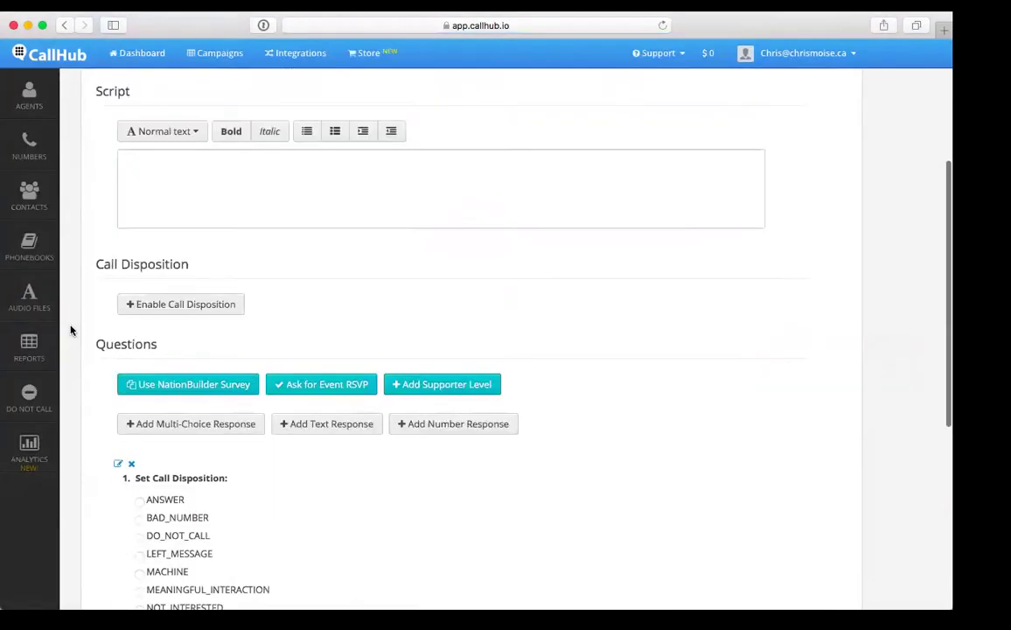
Review the campaign's script page, including the Set Call Disposition choices and the Street Address question
scroll(71, 330, down, 5)
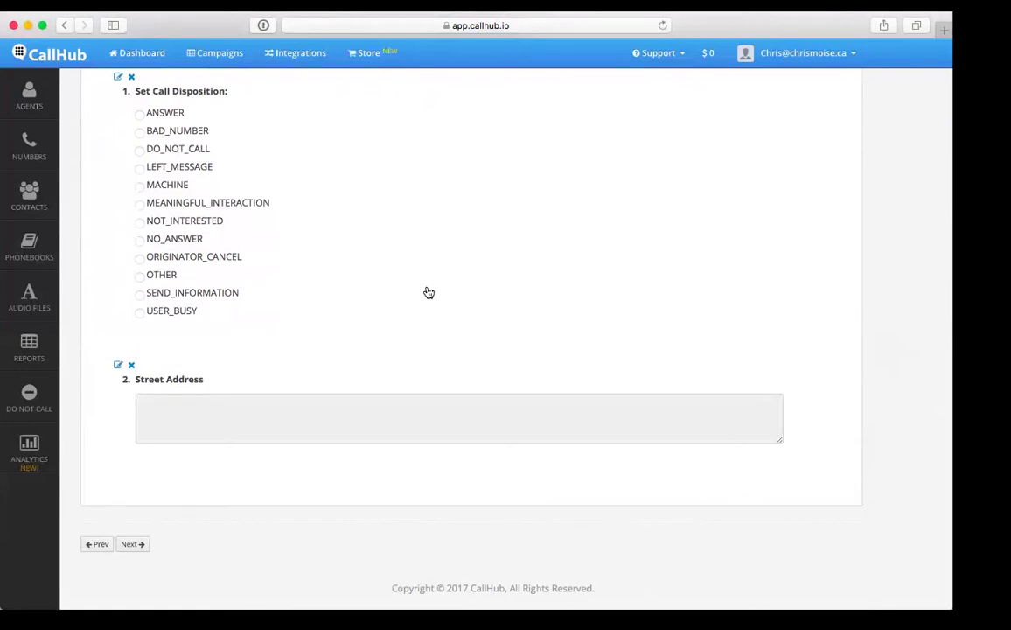
scroll(432, 230, up, 2)
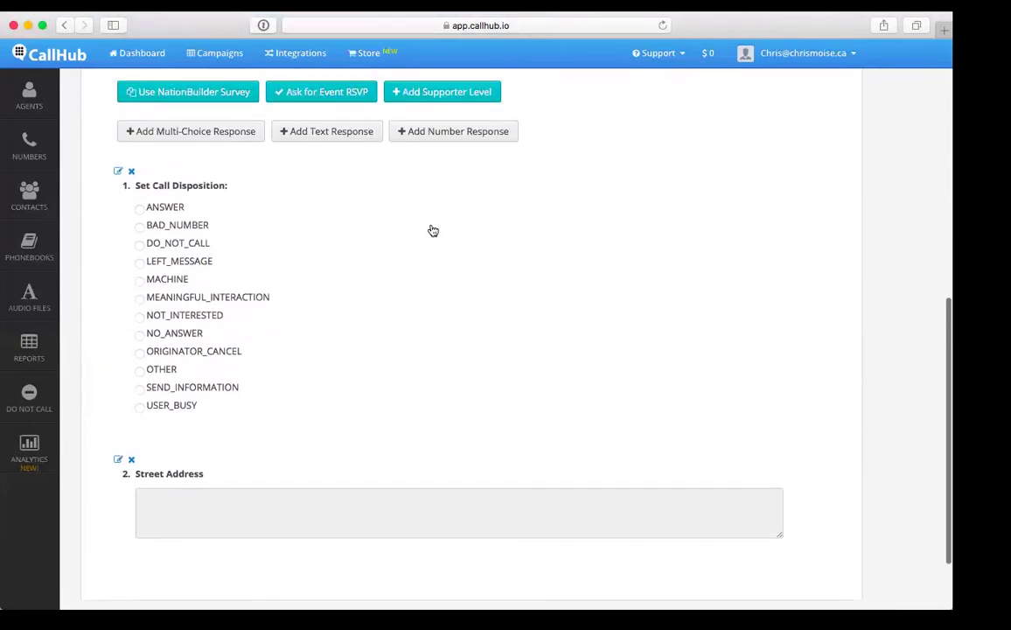
scroll(621, 226, up, 2)
scroll(619, 224, up, 2)
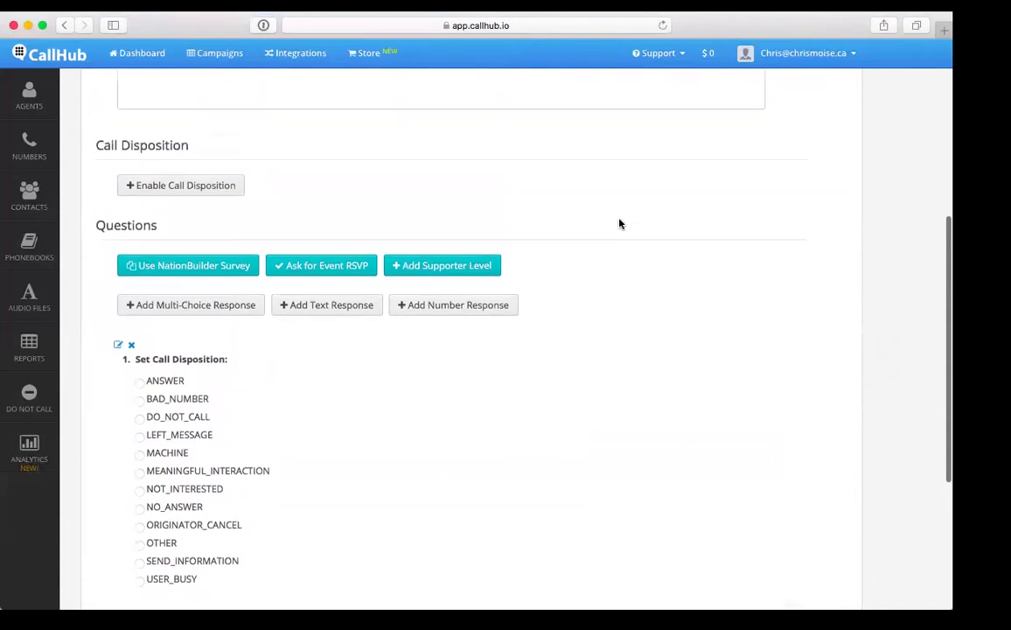
scroll(620, 223, down, 2)
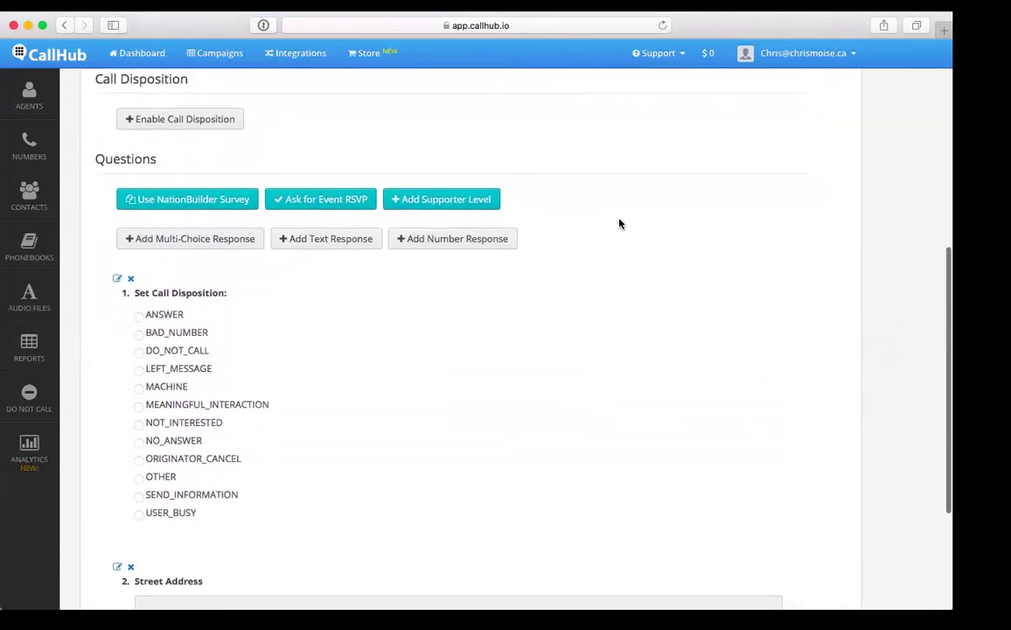
scroll(619, 224, down, 3)
scroll(620, 224, up, 10)
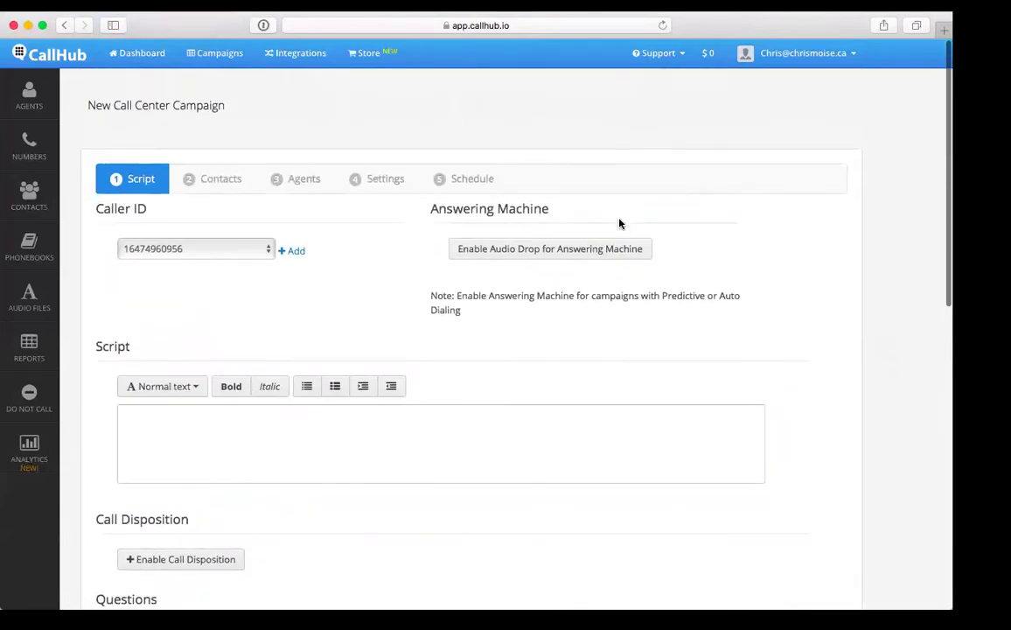
scroll(620, 224, down, 10)
scroll(591, 379, up, 10)
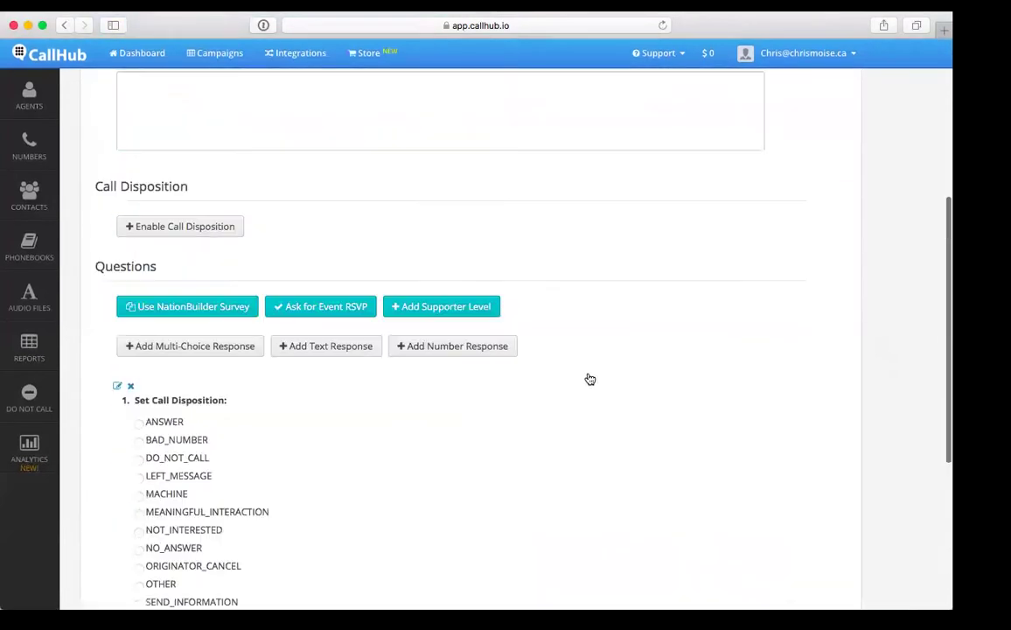
scroll(588, 374, down, 10)
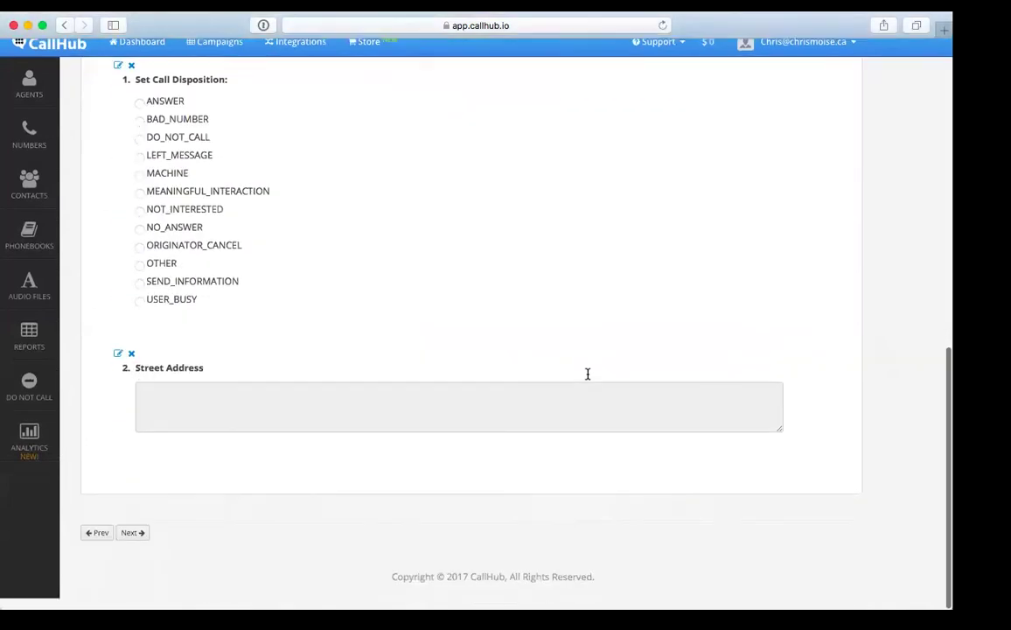
scroll(214, 460, up, 1)
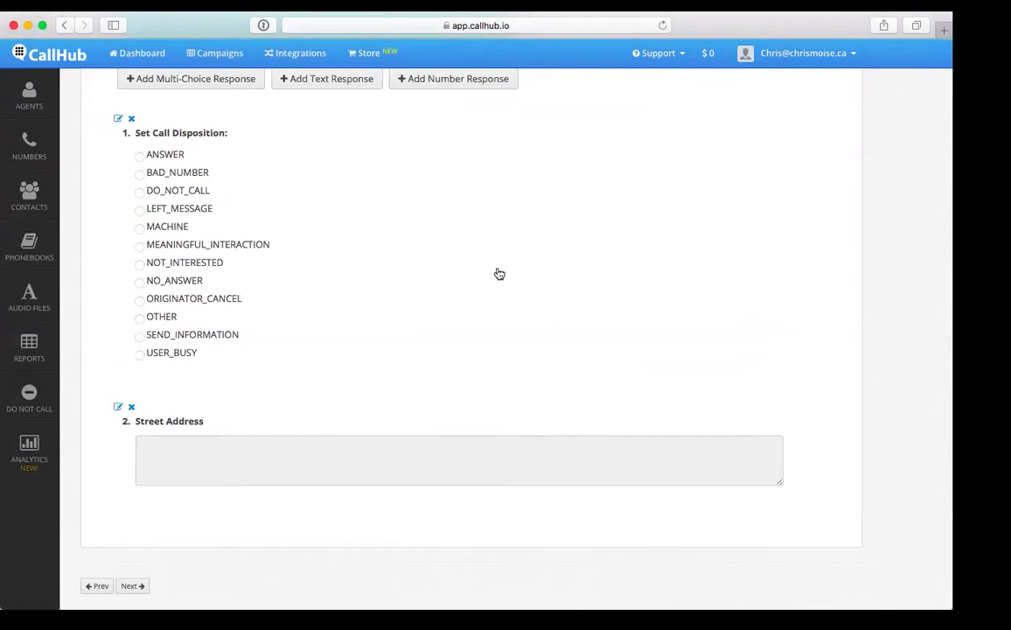
Enter "test script" as the campaign's script and proceed to the contacts stage
scroll(479, 350, up, 10)
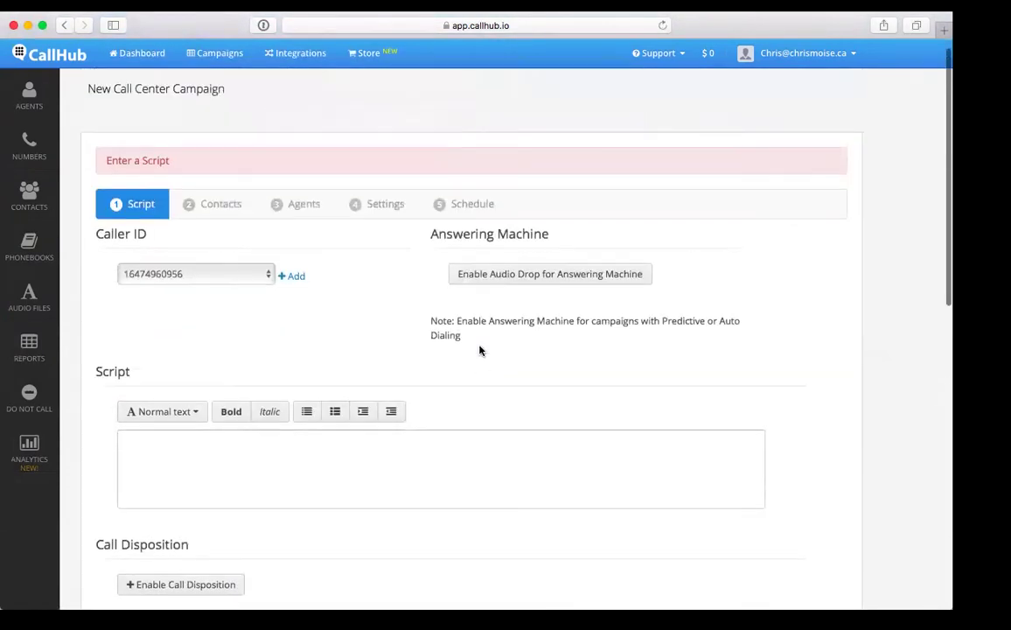
scroll(297, 342, down, 2)
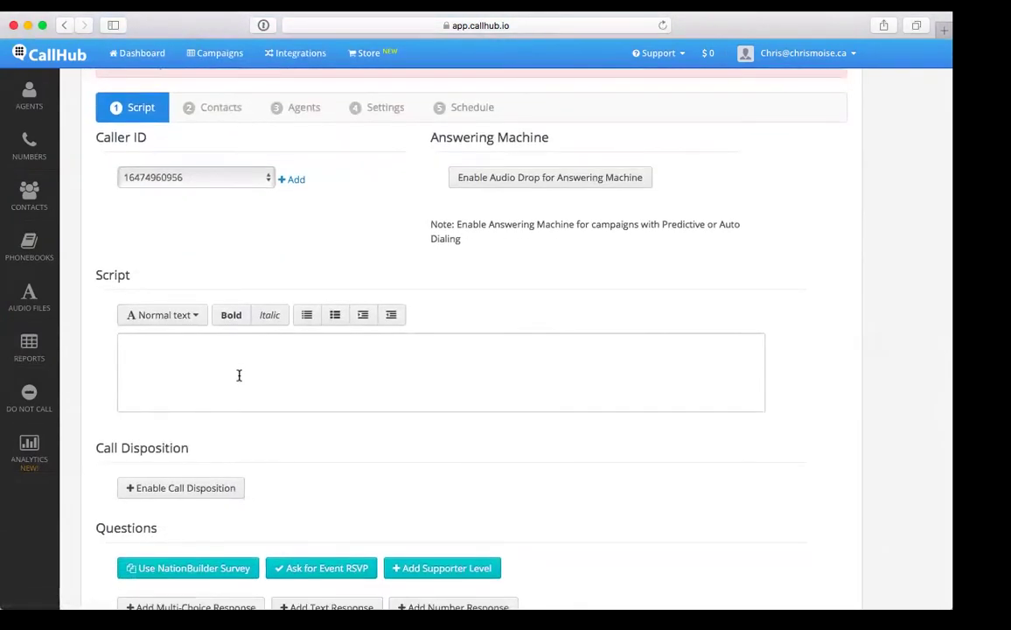
click(239, 376)
text(test scri)
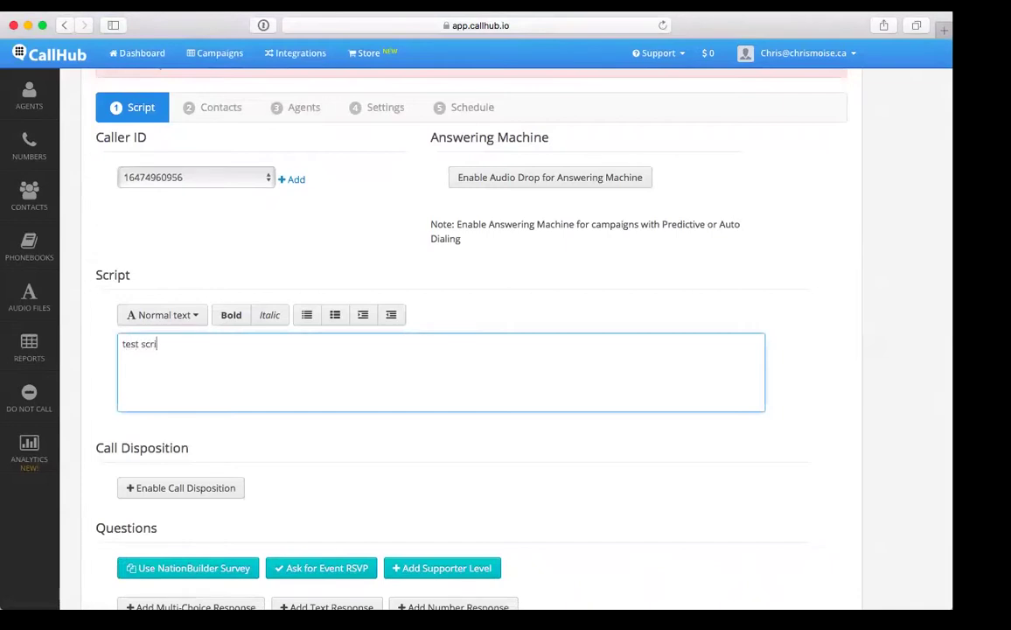
text(pt)
scroll(291, 373, down, 8)
scroll(249, 555, down, 3)
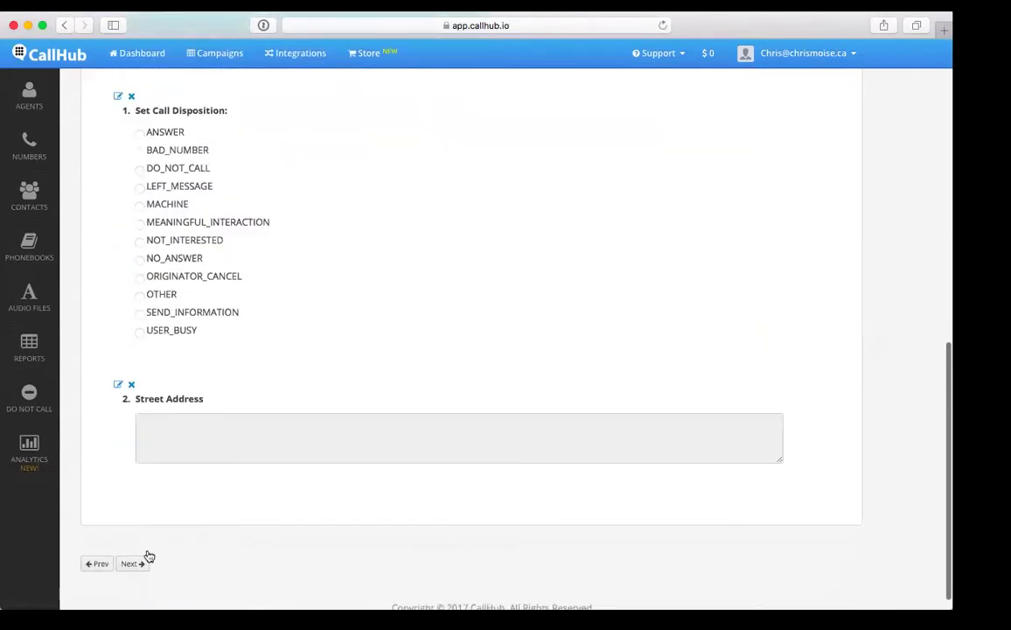
click(132, 563)
Choose the CallHub Cleanup phonebook, keep all agents assigned, and proceed to the campaign settings
click(172, 251)
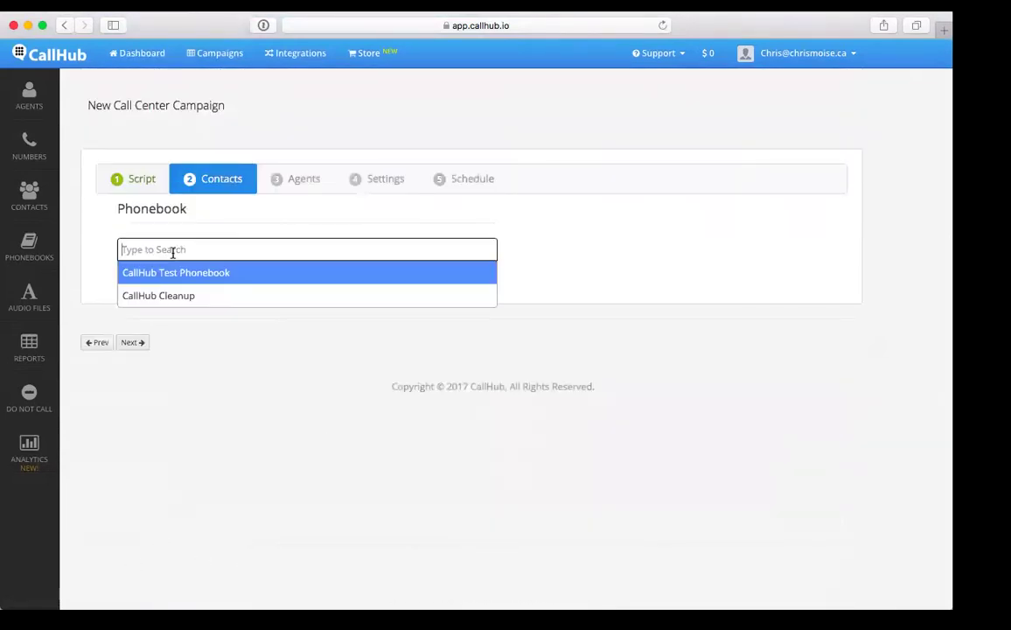
click(179, 297)
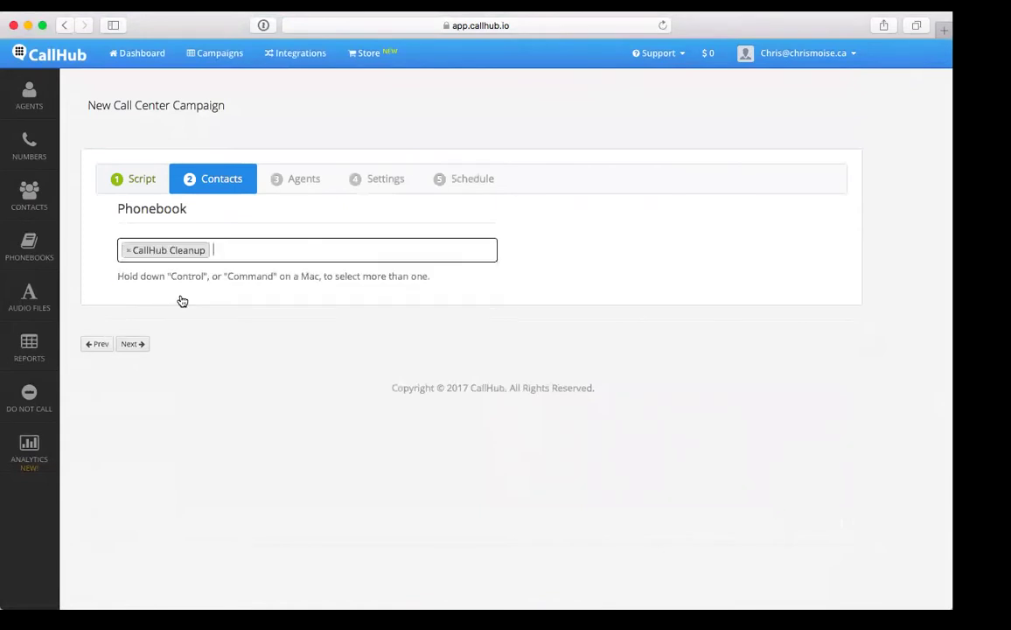
click(132, 345)
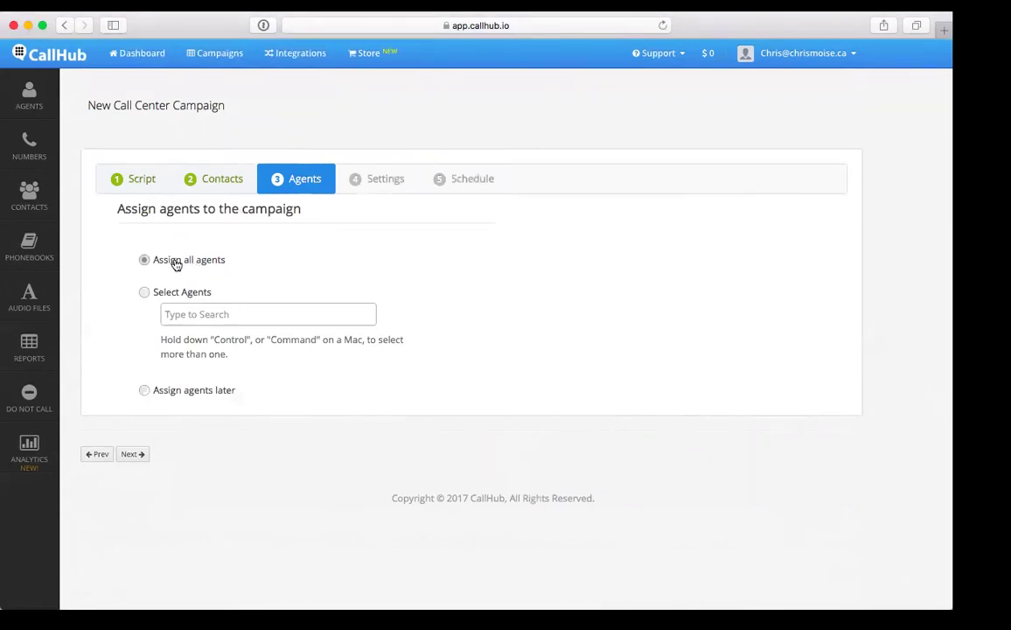
click(138, 456)
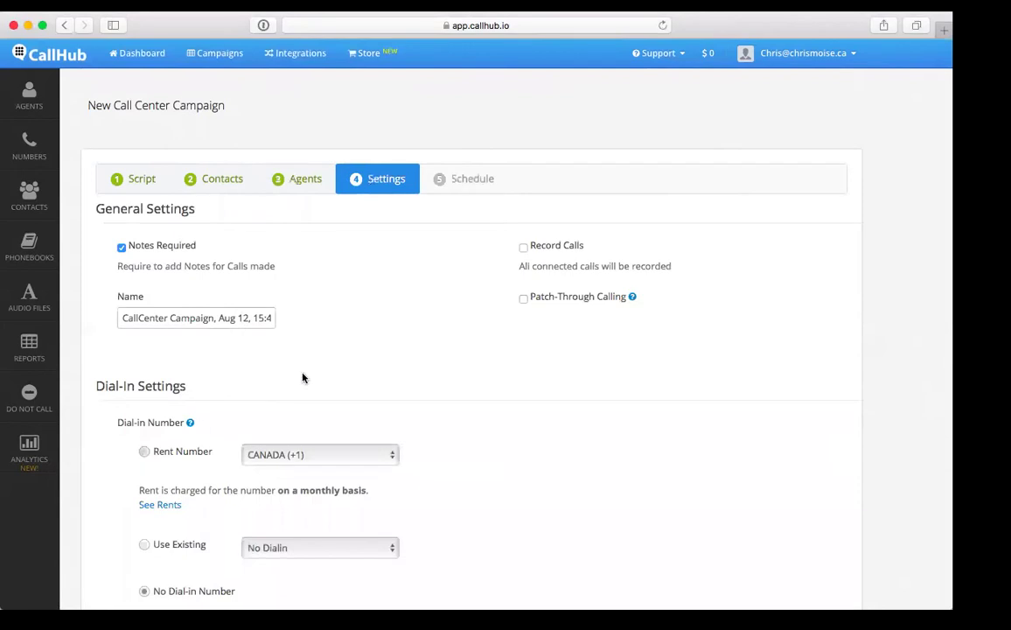
Turn off required notes and turn on call recording in the campaign's general settings
scroll(477, 407, down, 2)
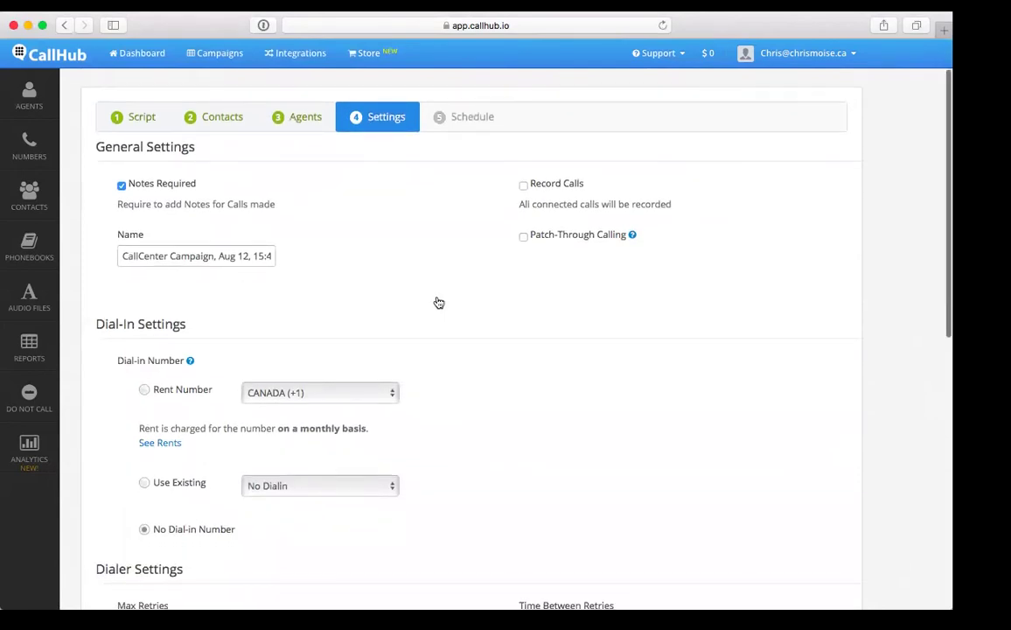
click(122, 187)
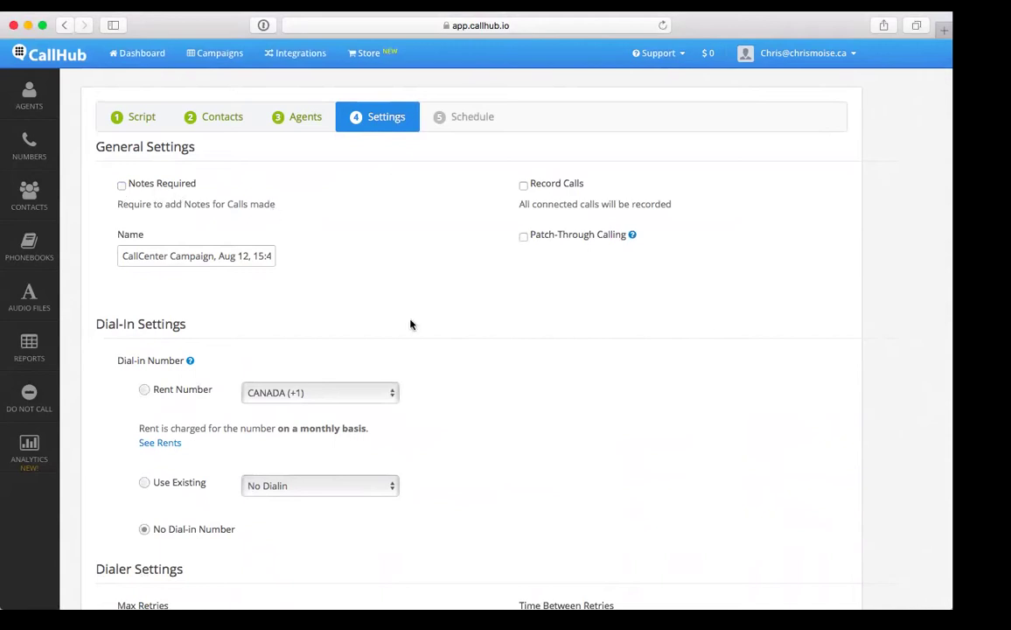
scroll(442, 354, down, 1)
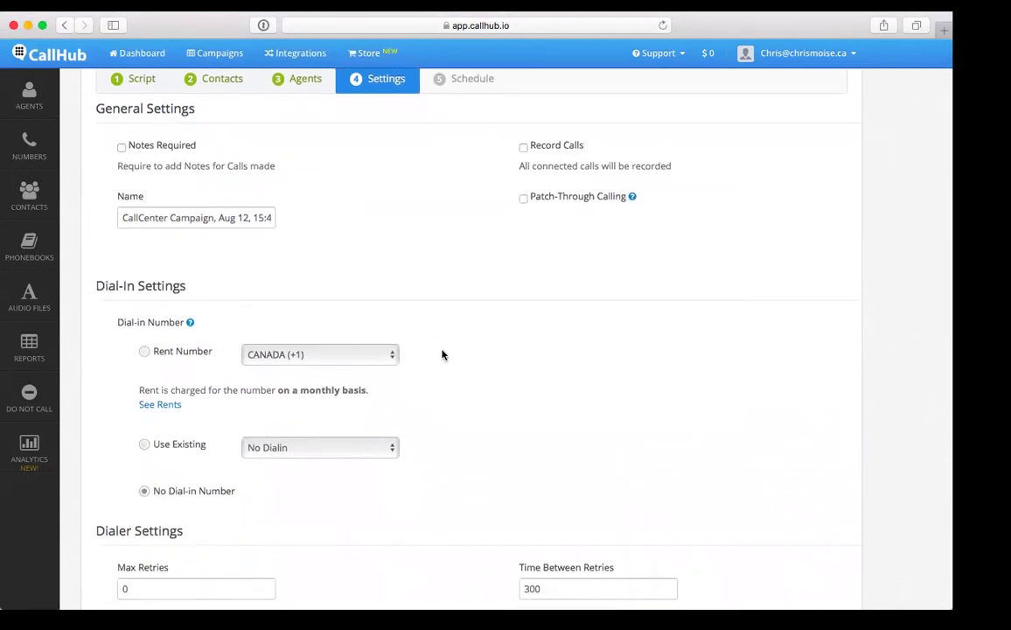
click(524, 148)
Examine the existing and rented dial-in number options, leaving the campaign set to No Dial-in Number
scroll(486, 281, down, 4)
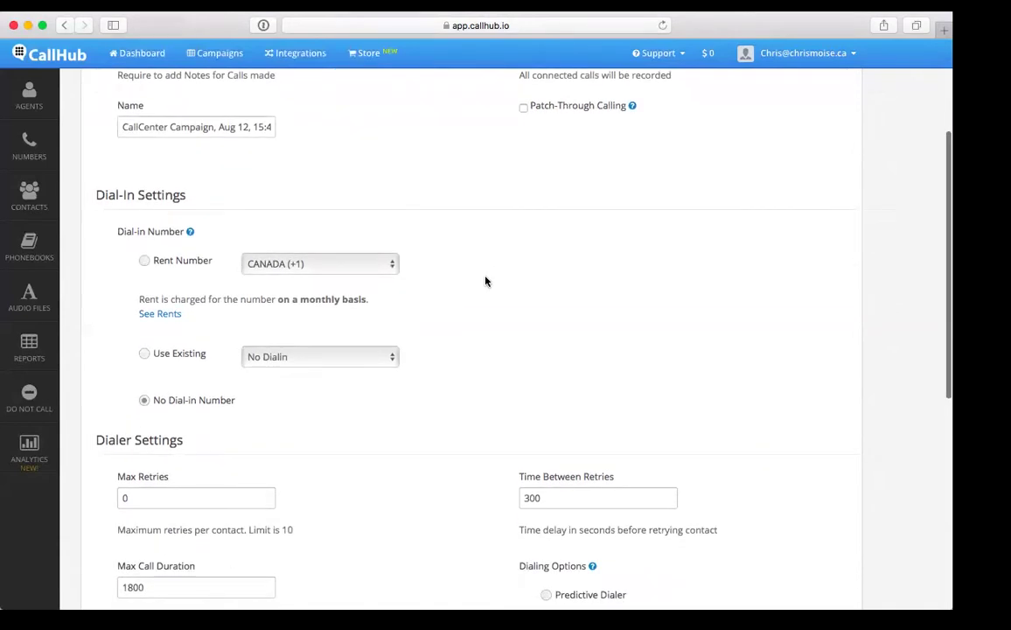
scroll(487, 281, down, 1)
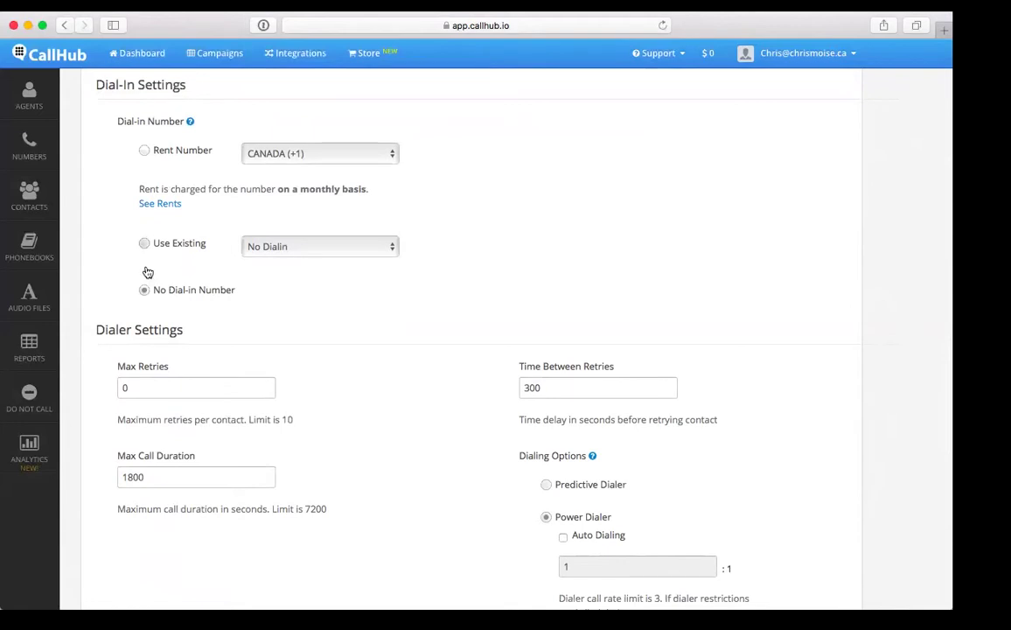
click(144, 245)
click(288, 248)
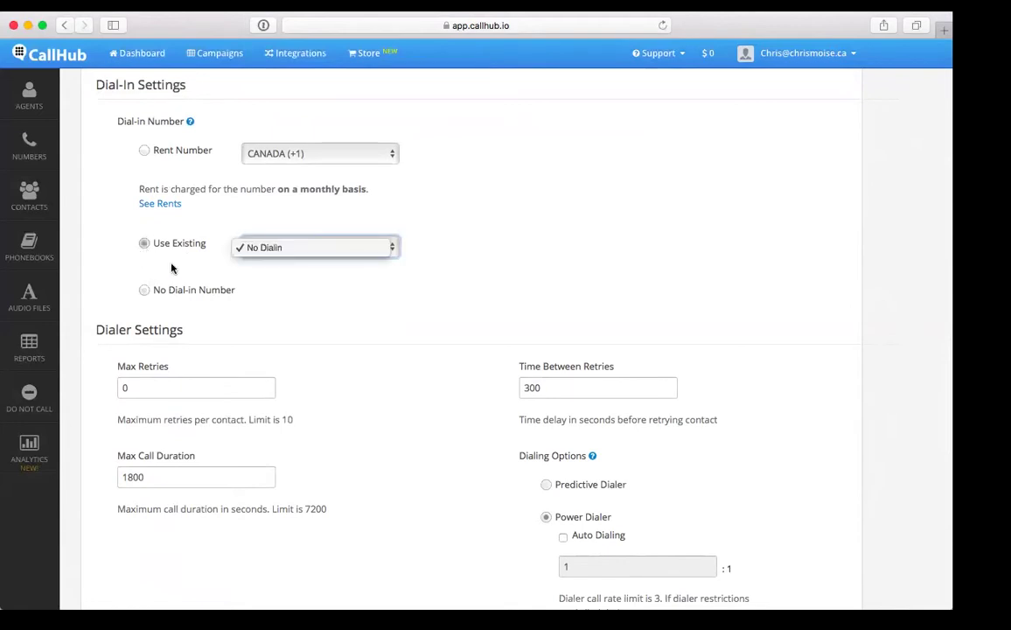
click(154, 236)
click(145, 290)
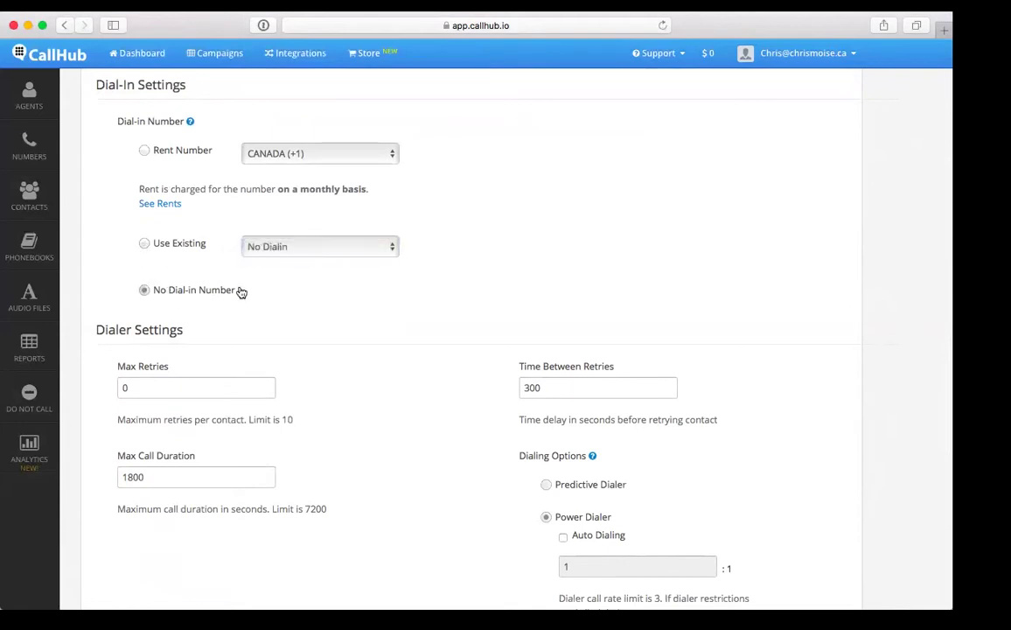
mouse_move(190, 123)
click(144, 153)
click(144, 290)
Set the dialer's maximum retries per contact to 2
scroll(407, 429, down, 3)
scroll(408, 429, down, 2)
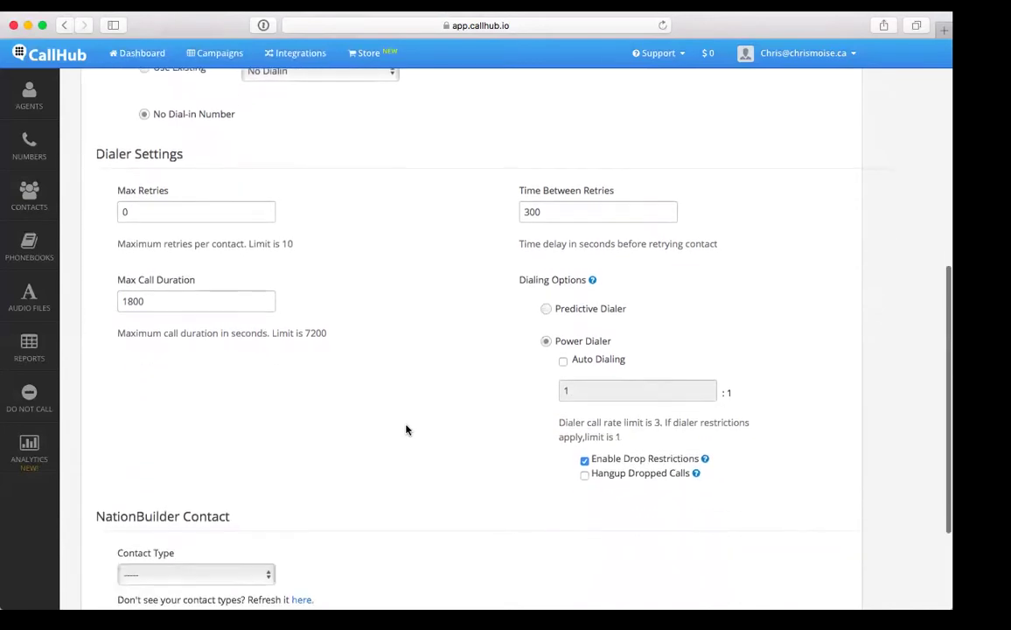
scroll(375, 317, down, 1)
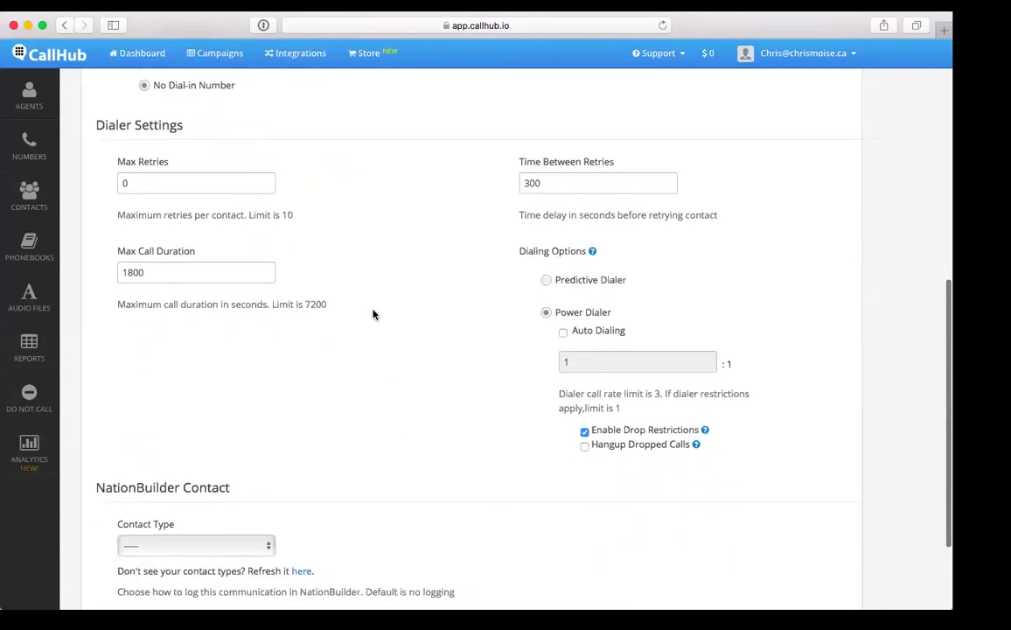
double_click(145, 186)
text(2)
Check the available NationBuilder contact types for logging calls without choosing one
scroll(99, 246, down, 1)
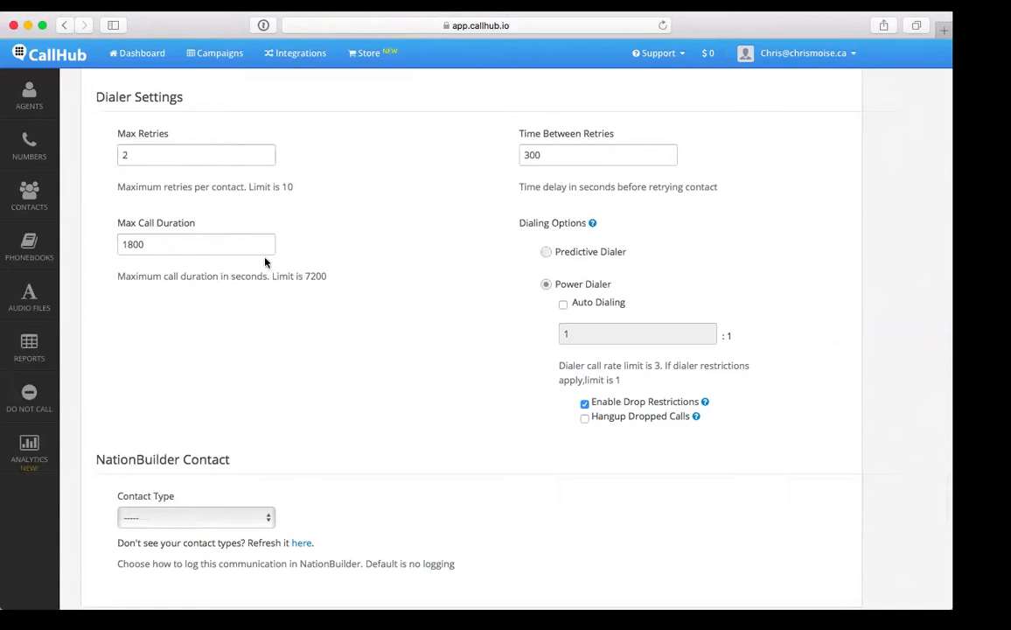
scroll(434, 357, down, 3)
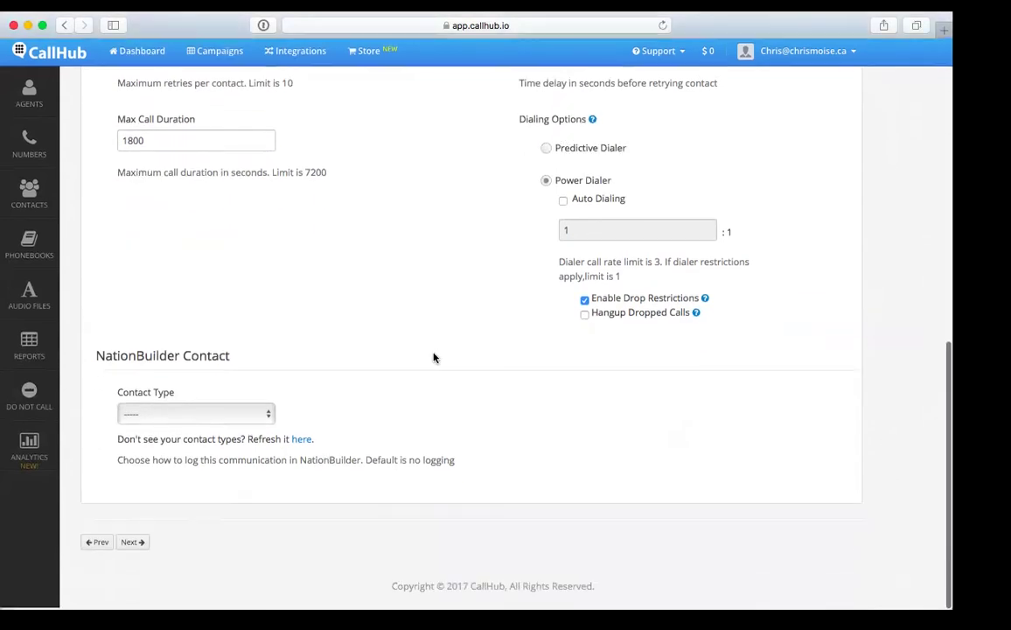
click(226, 416)
click(290, 440)
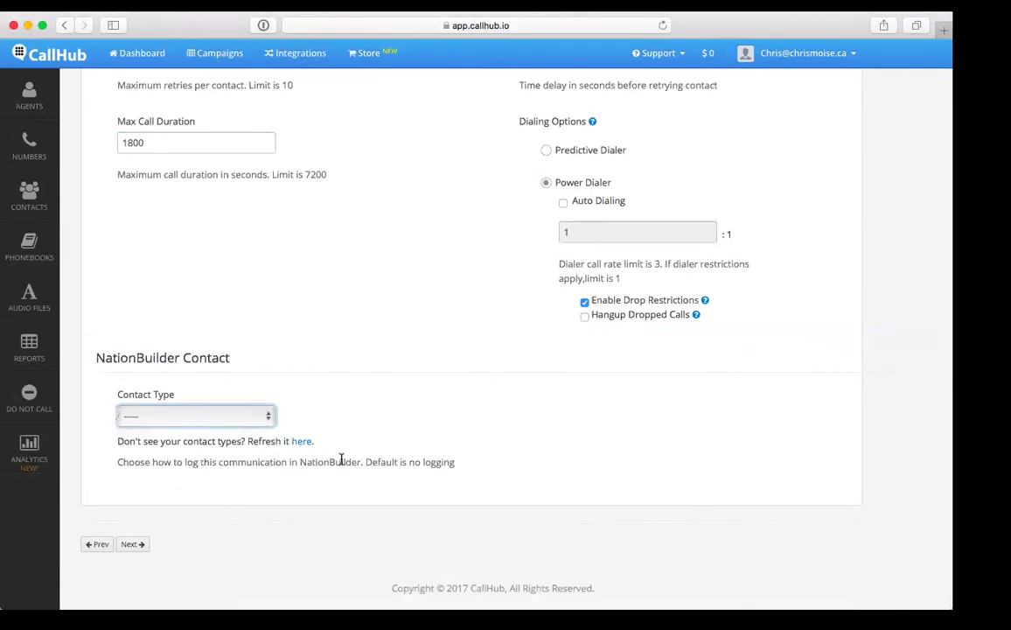
click(237, 373)
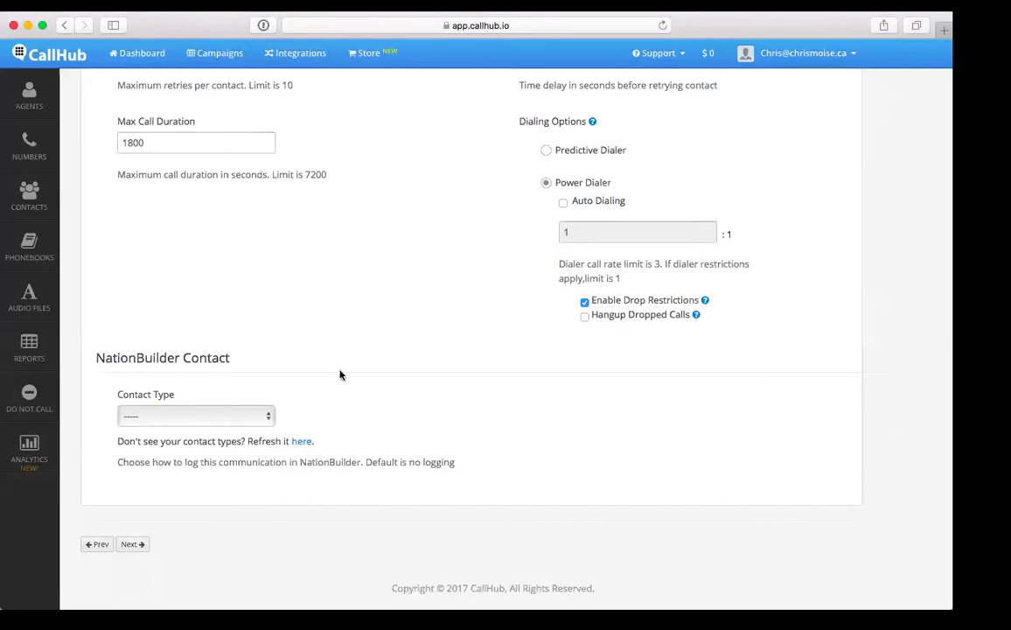
Enable Auto Dialing for the Power Dialer and check the help on dialing options
scroll(504, 360, up, 1)
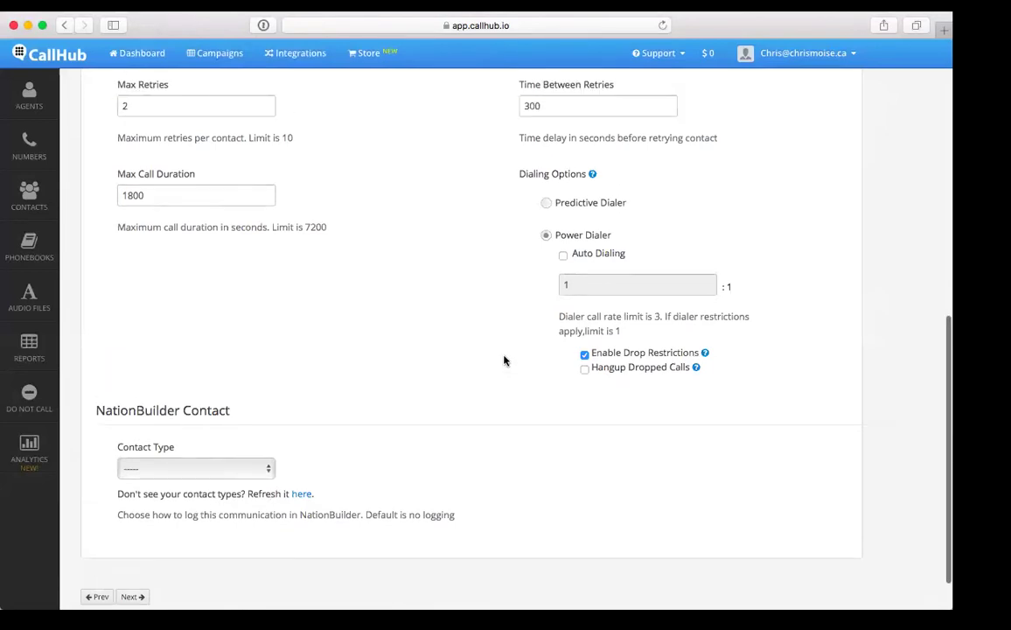
click(564, 255)
mouse_move(594, 177)
scroll(502, 176, up, 2)
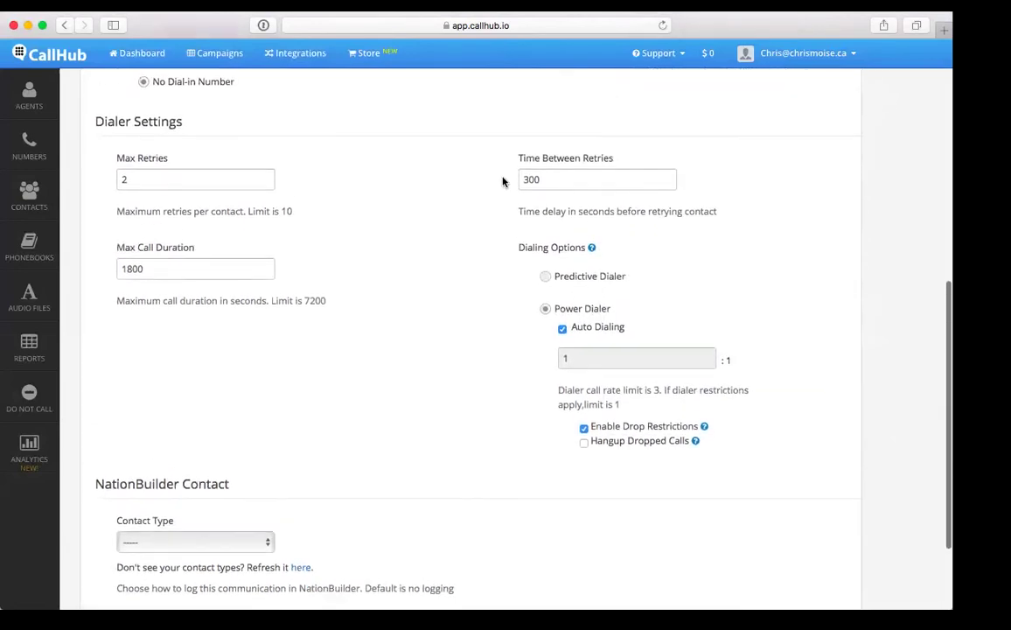
scroll(588, 254, up, 1)
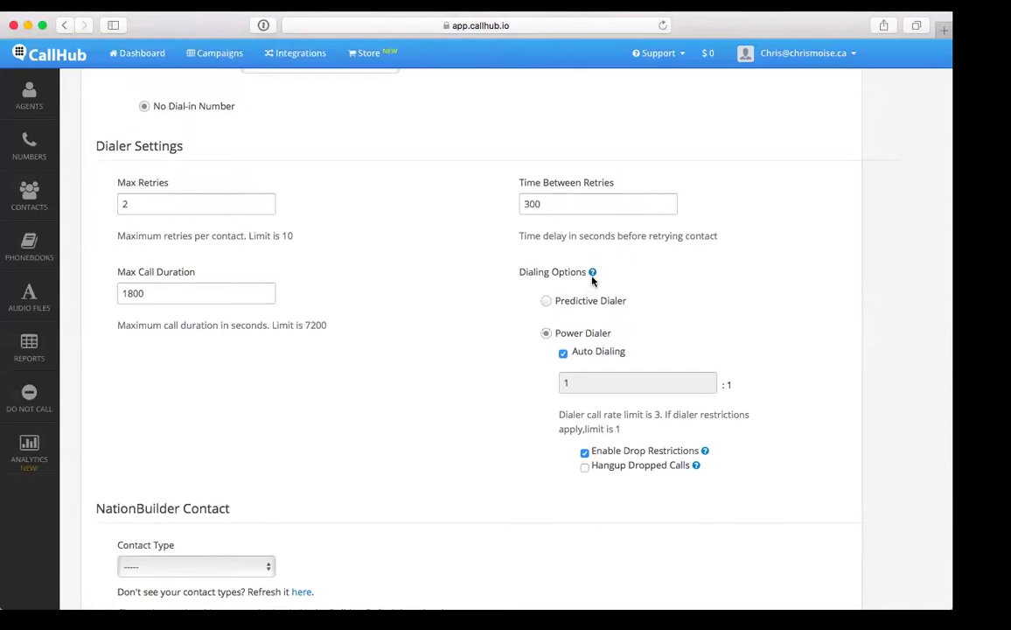
Continue from the dialer settings to the campaign schedule and exclude Sunday from the calling week days
mouse_move(592, 279)
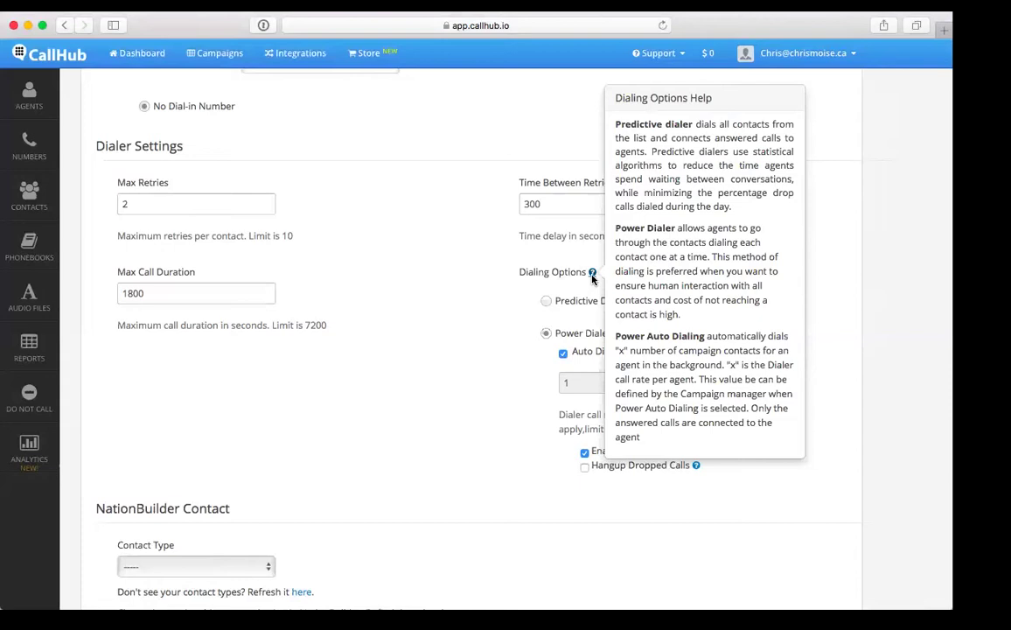
scroll(524, 336, down, 3)
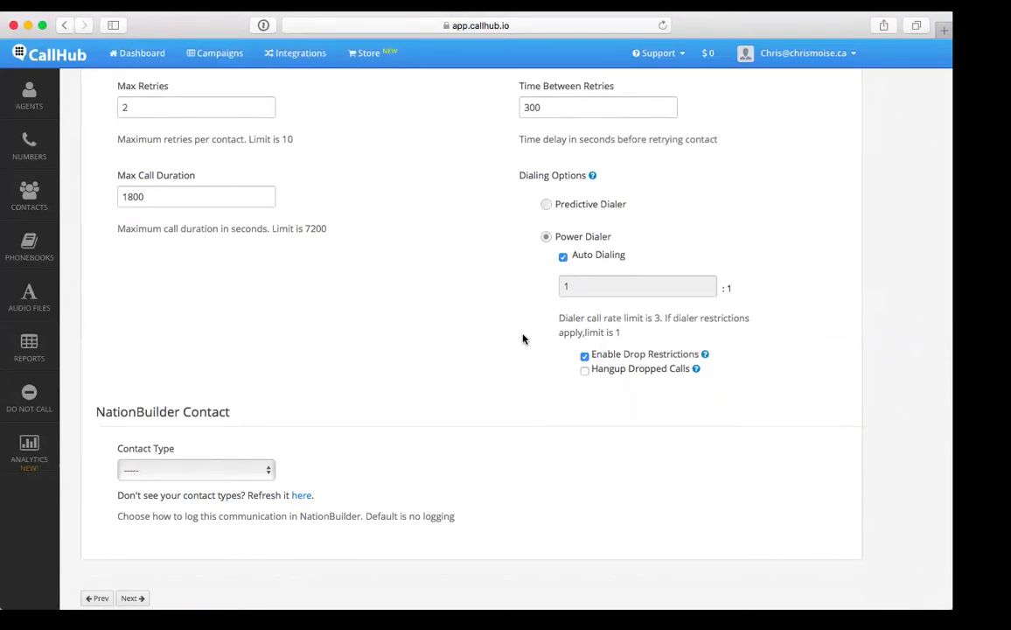
scroll(525, 368, down, 1)
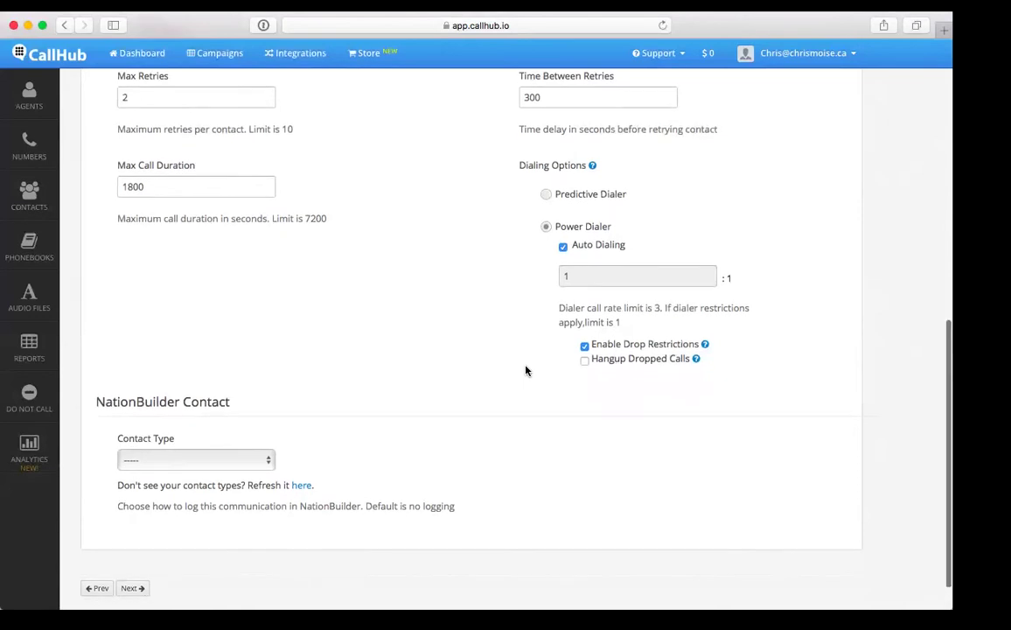
scroll(511, 392, down, 1)
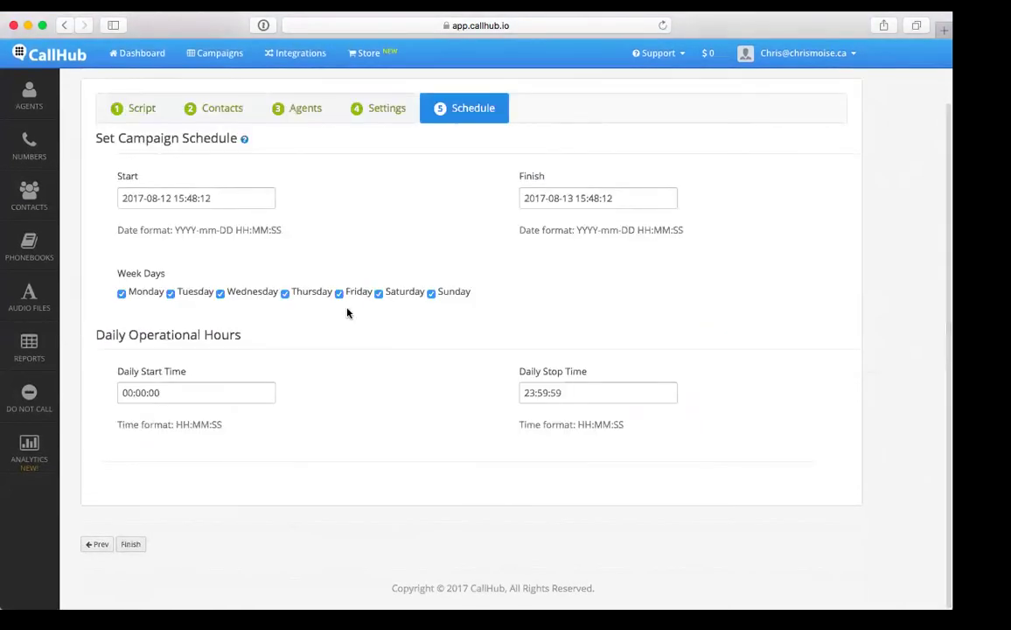
scroll(323, 254, up, 2)
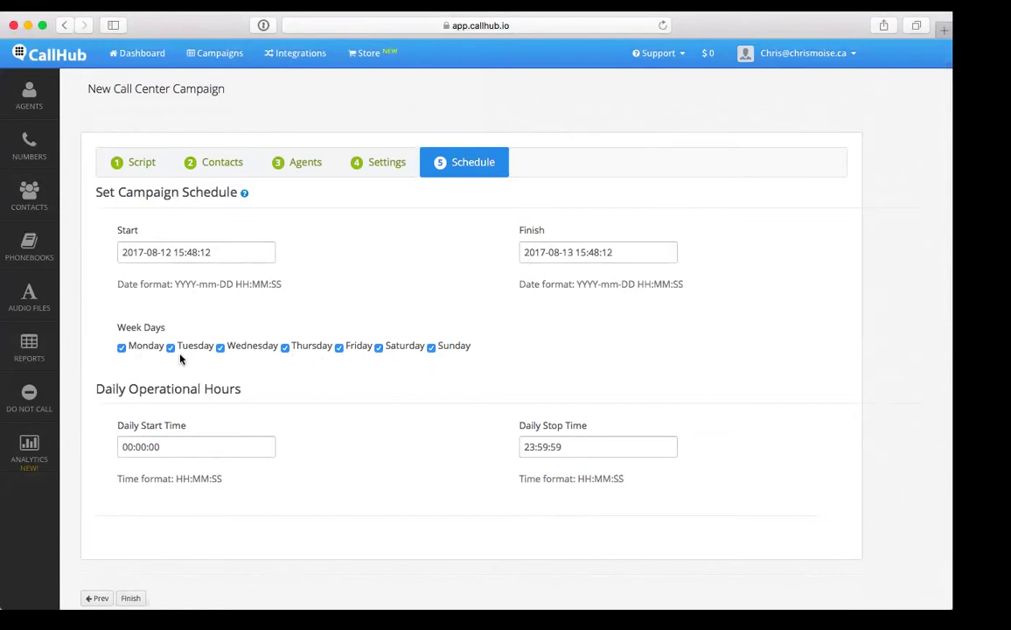
click(431, 348)
click(550, 255)
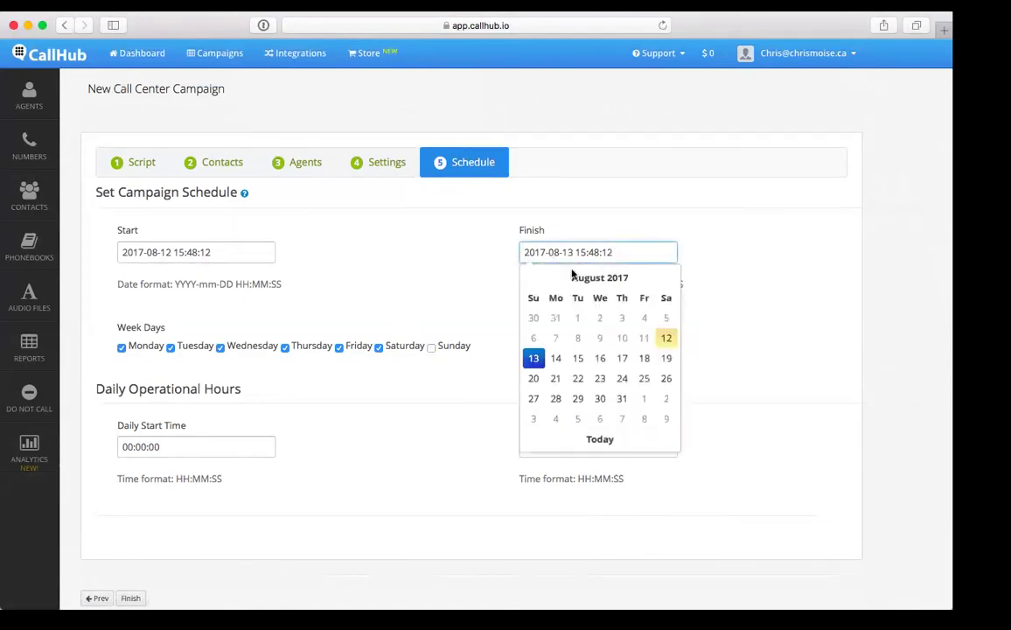
click(620, 405)
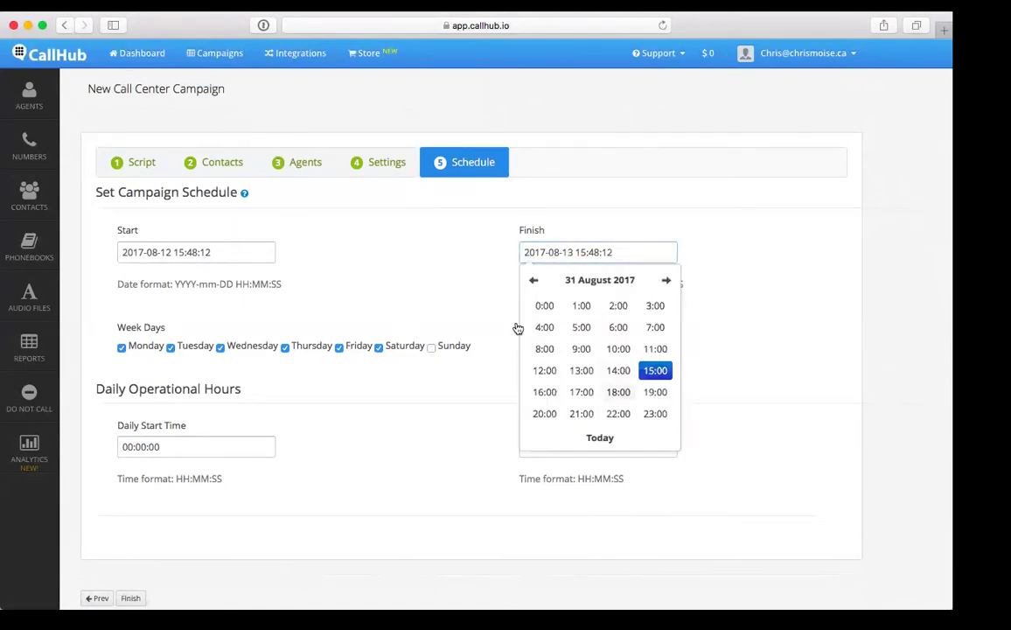
click(428, 250)
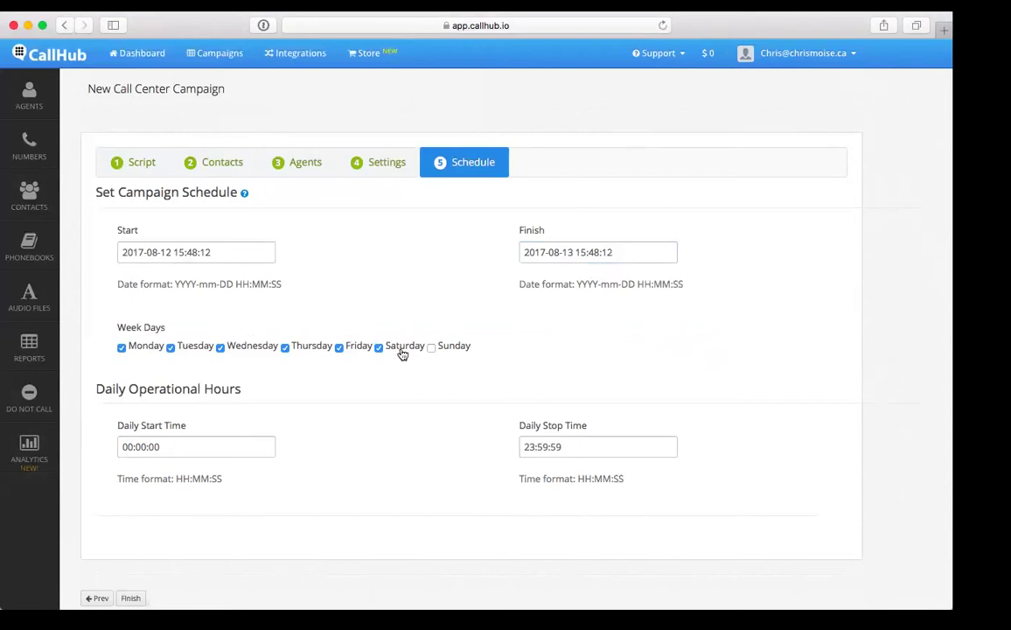
Set the campaign's daily start time to 14:00:00 in the daily operational hours
click(190, 446)
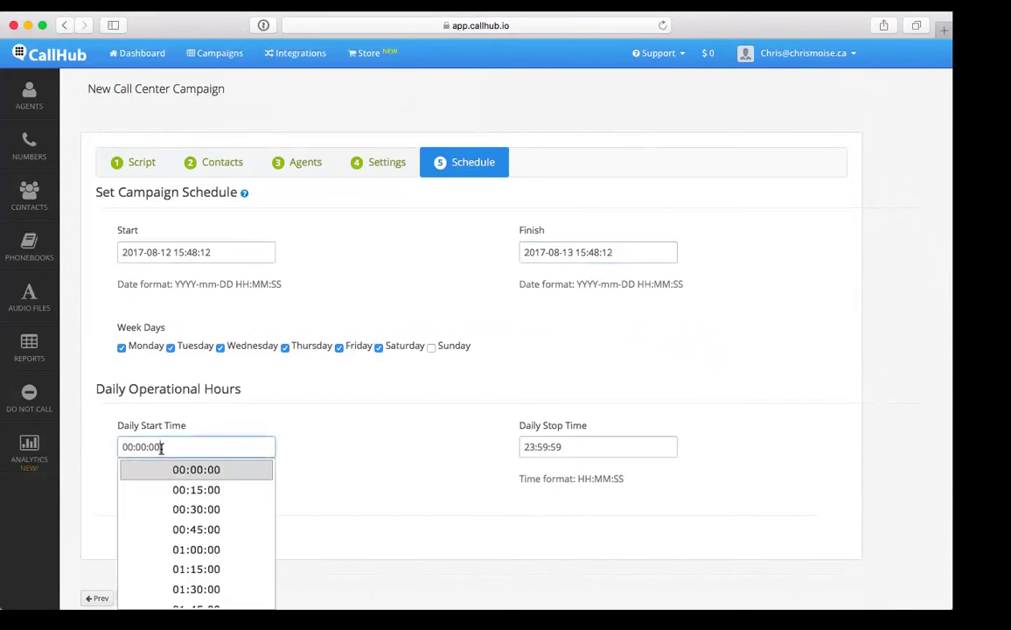
scroll(196, 525, down, 3)
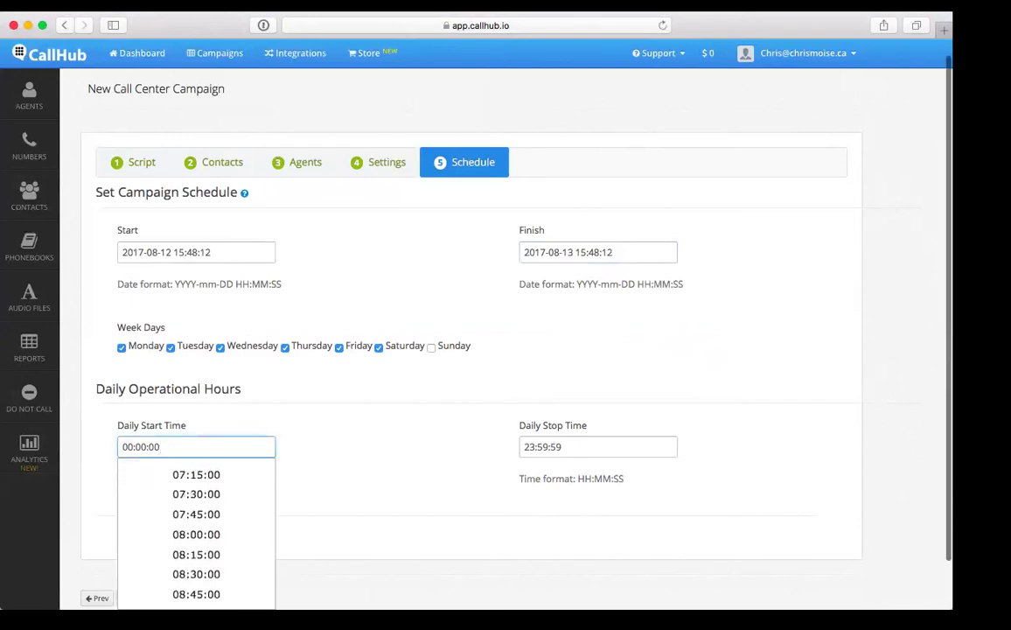
scroll(196, 525, down, 5)
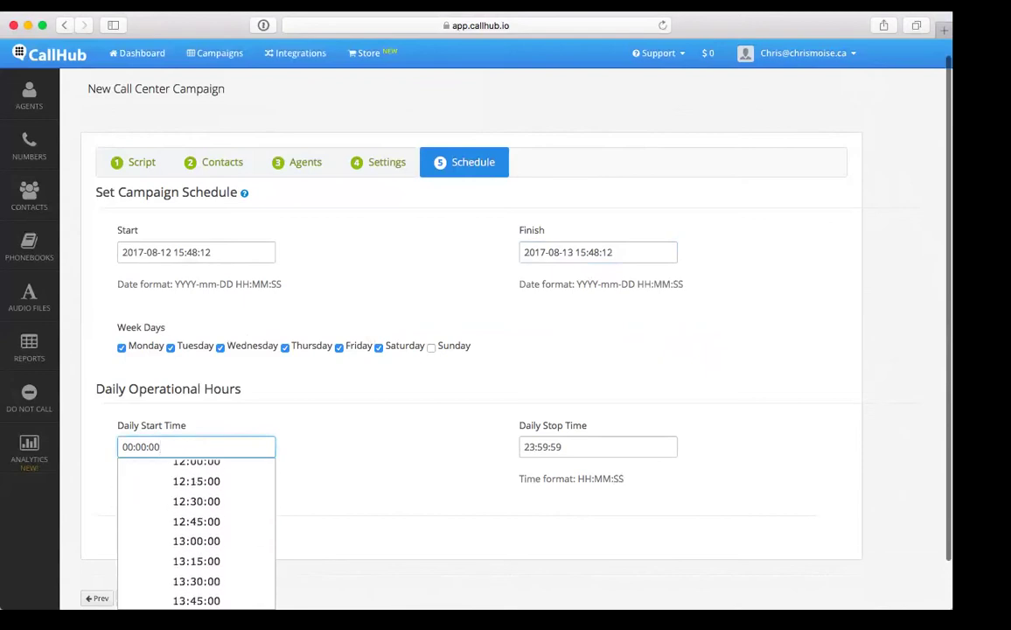
scroll(196, 525, down, 7)
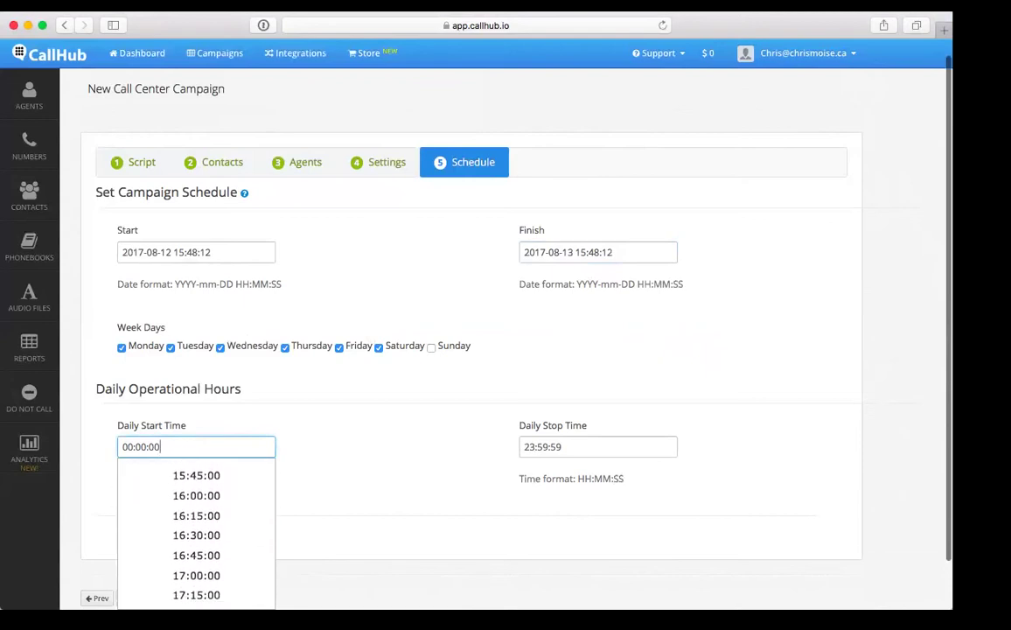
scroll(196, 525, down, 1)
scroll(196, 525, up, 5)
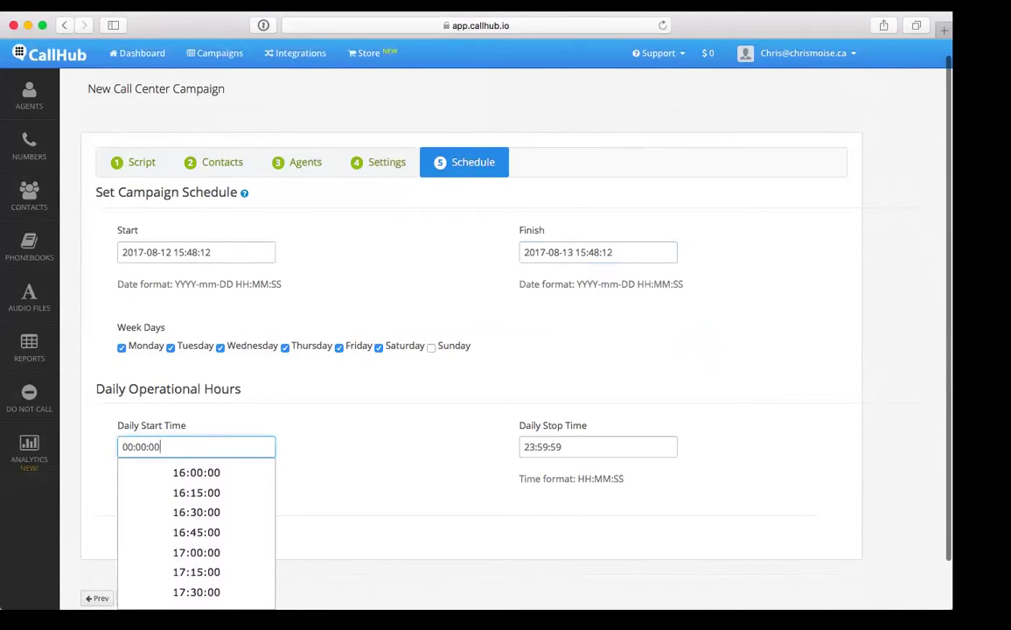
scroll(196, 525, up, 5)
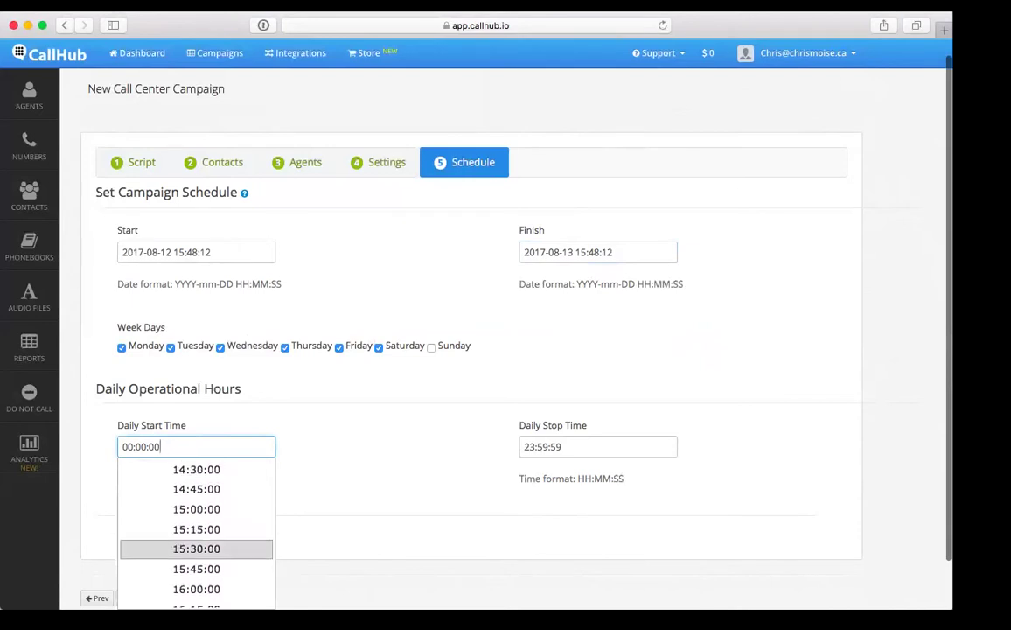
scroll(196, 525, up, 1)
click(195, 497)
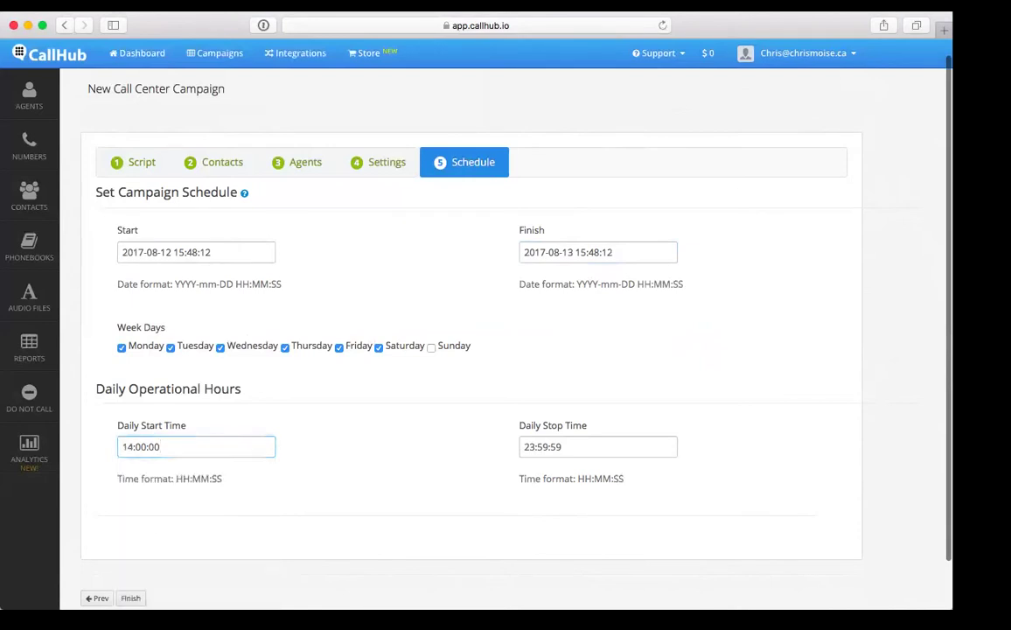
Set the campaign's daily stop time to 20:30:00 in the daily operational hours
click(564, 446)
scroll(599, 516, down, 2)
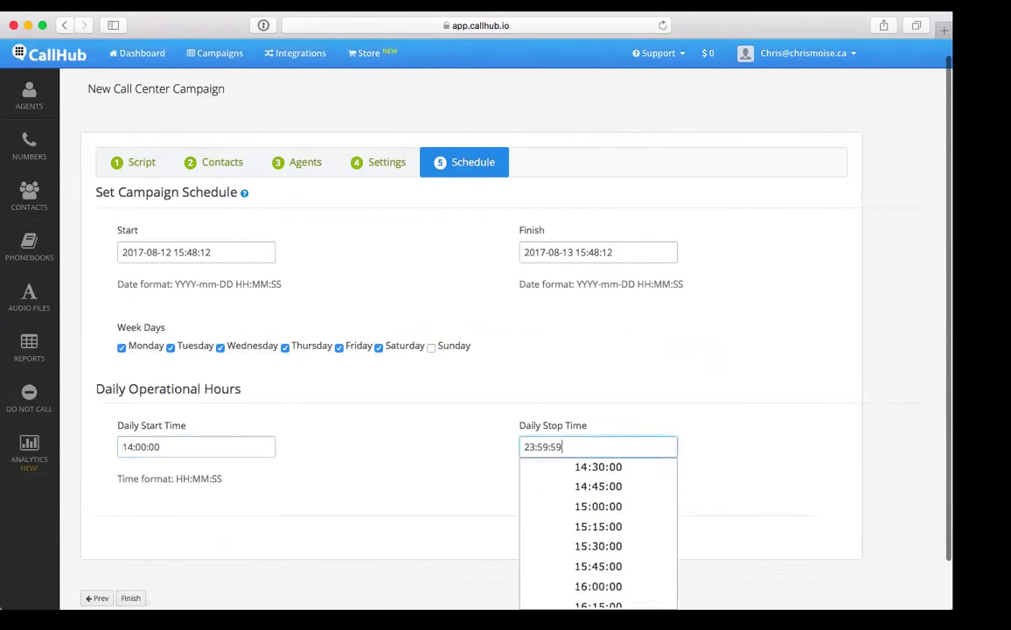
scroll(598, 526, down, 6)
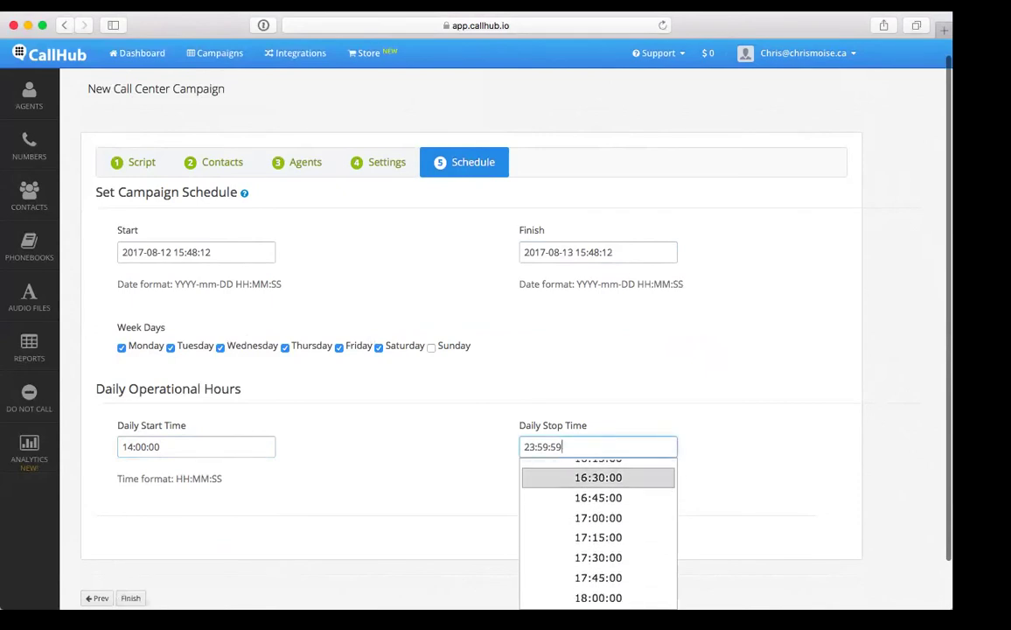
scroll(598, 525, down, 5)
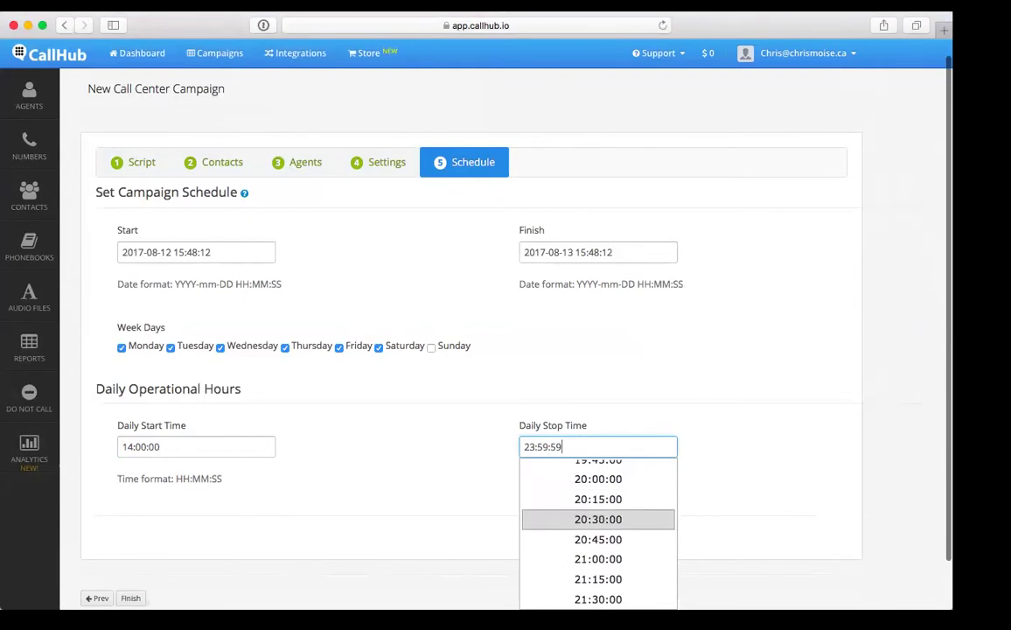
click(598, 518)
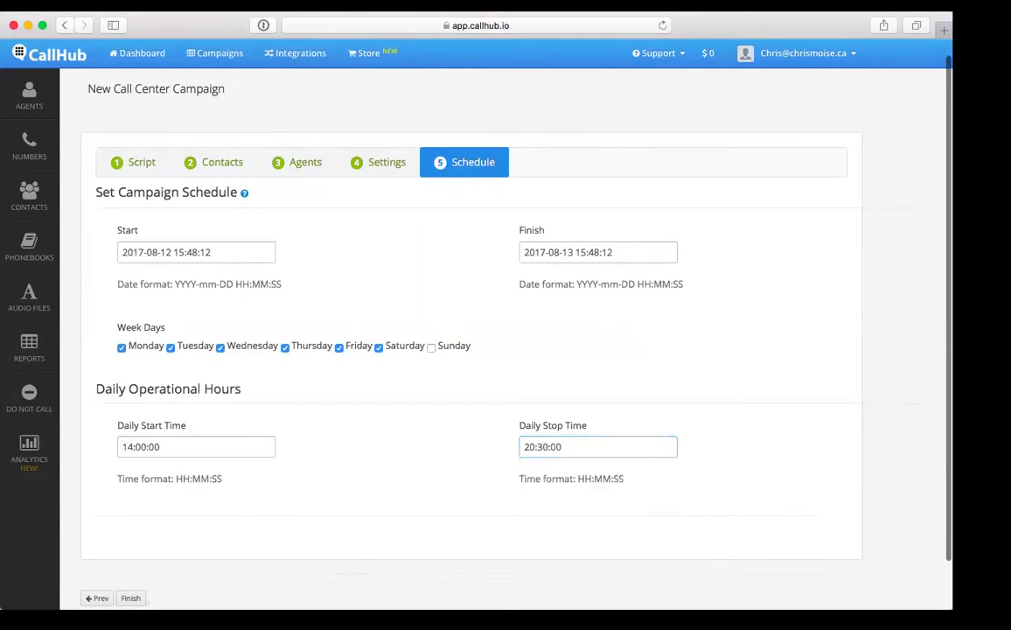
click(598, 443)
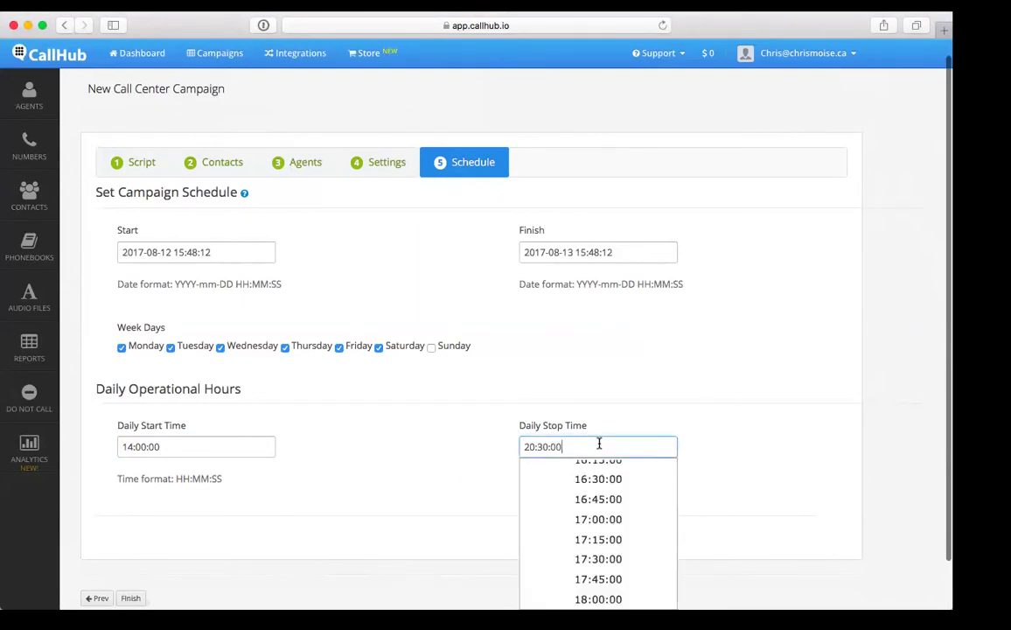
click(474, 451)
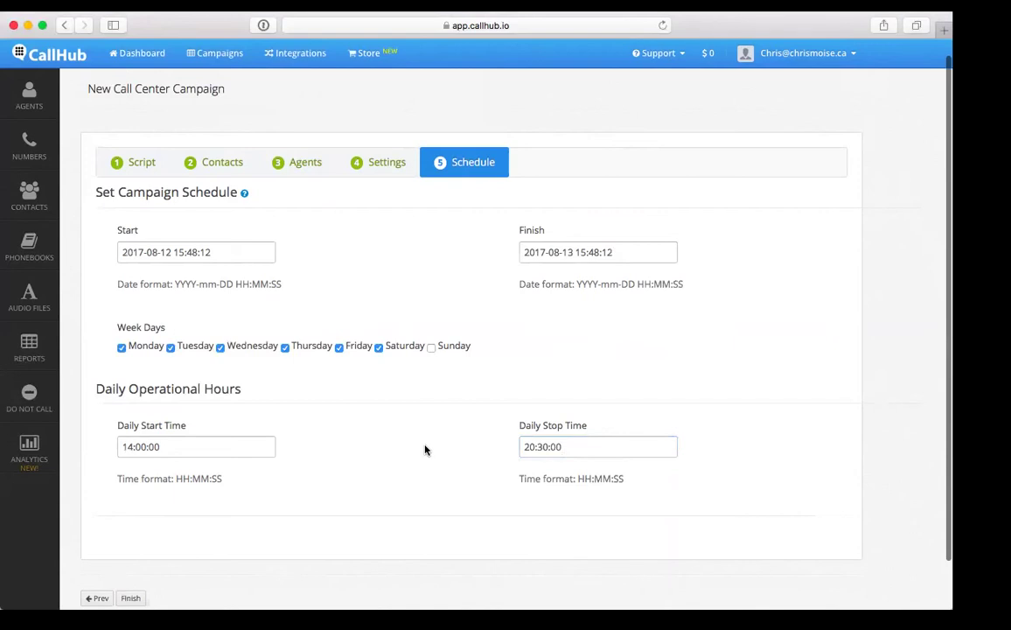
Review the completed schedule and finish creating the call center campaign
scroll(425, 450, down, 2)
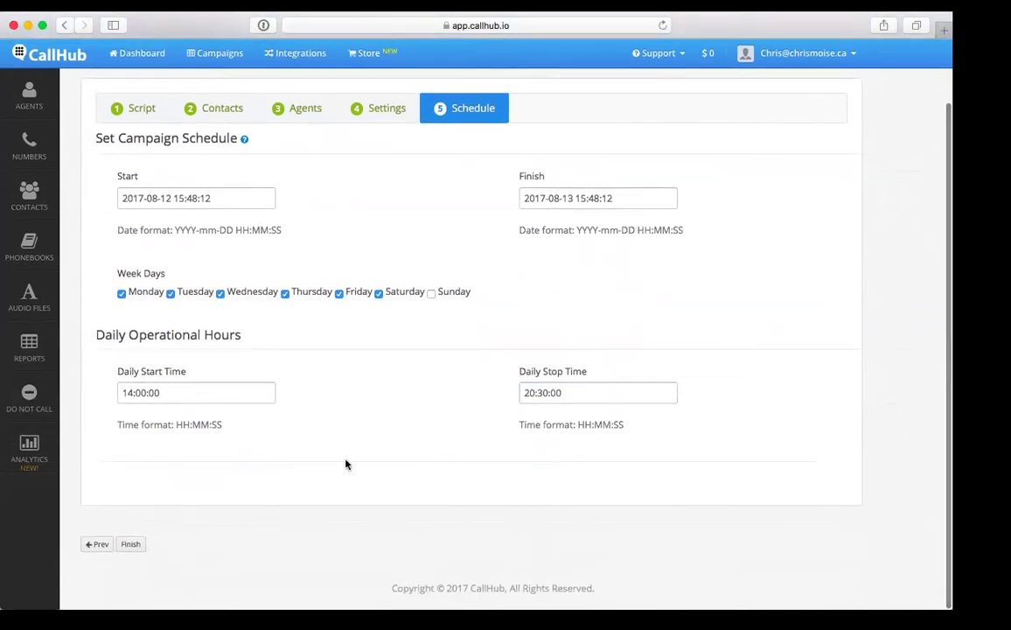
scroll(346, 464, up, 3)
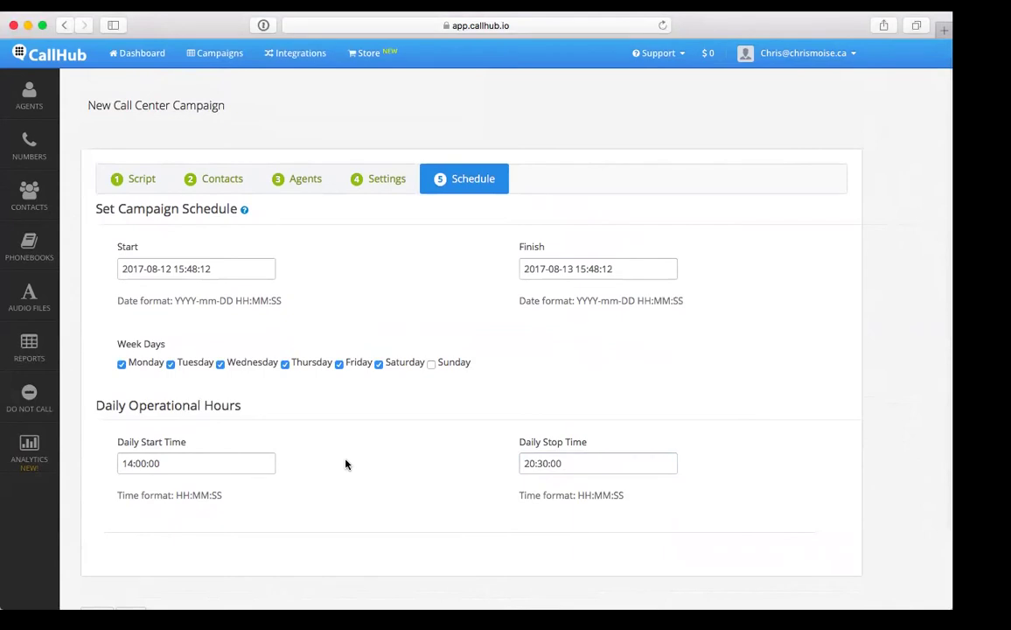
scroll(346, 464, down, 3)
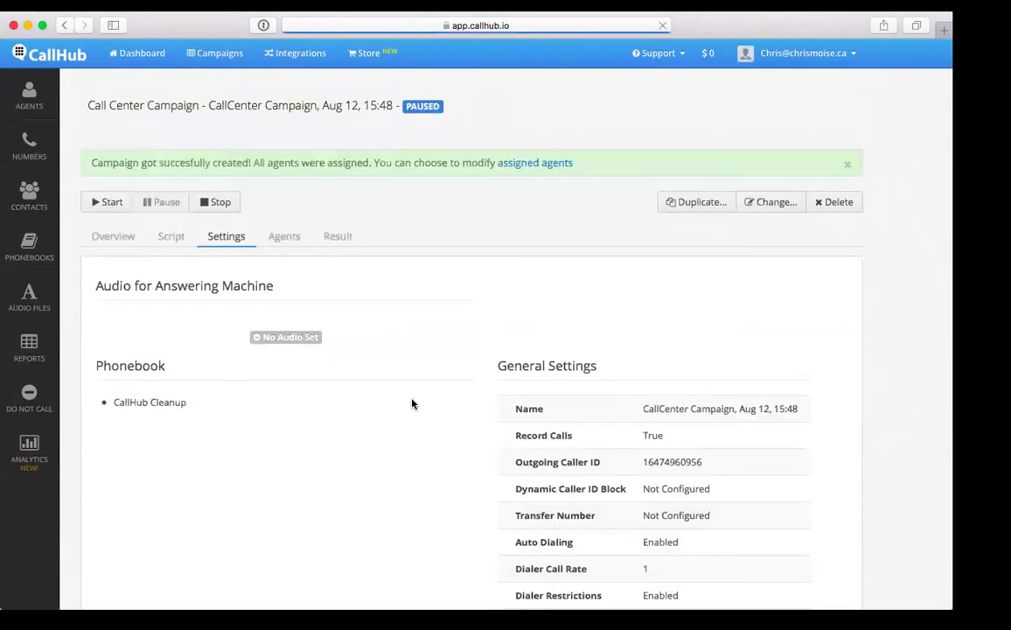
Examine the new campaign's general settings and schedule, and open its call results
scroll(412, 404, down, 8)
scroll(413, 403, down, 4)
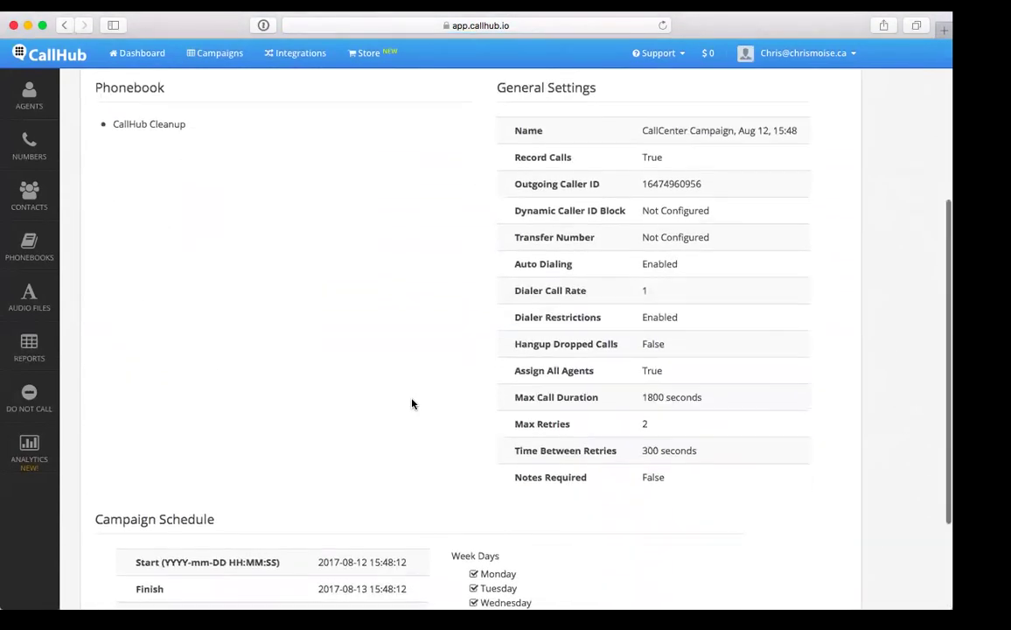
scroll(412, 404, up, 2)
scroll(412, 404, down, 9)
scroll(413, 411, up, 10)
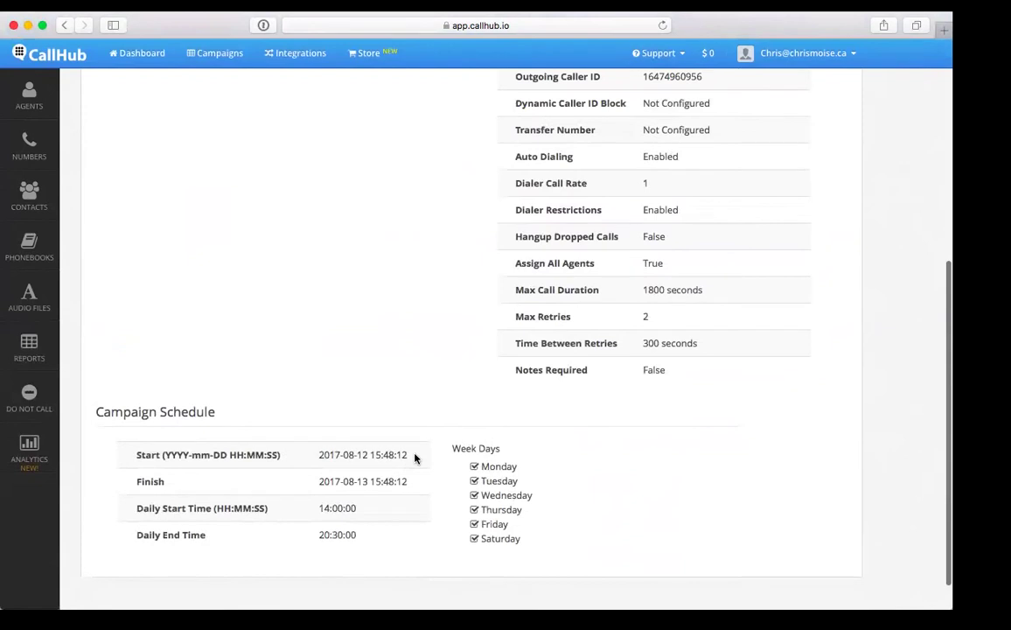
scroll(343, 384, up, 3)
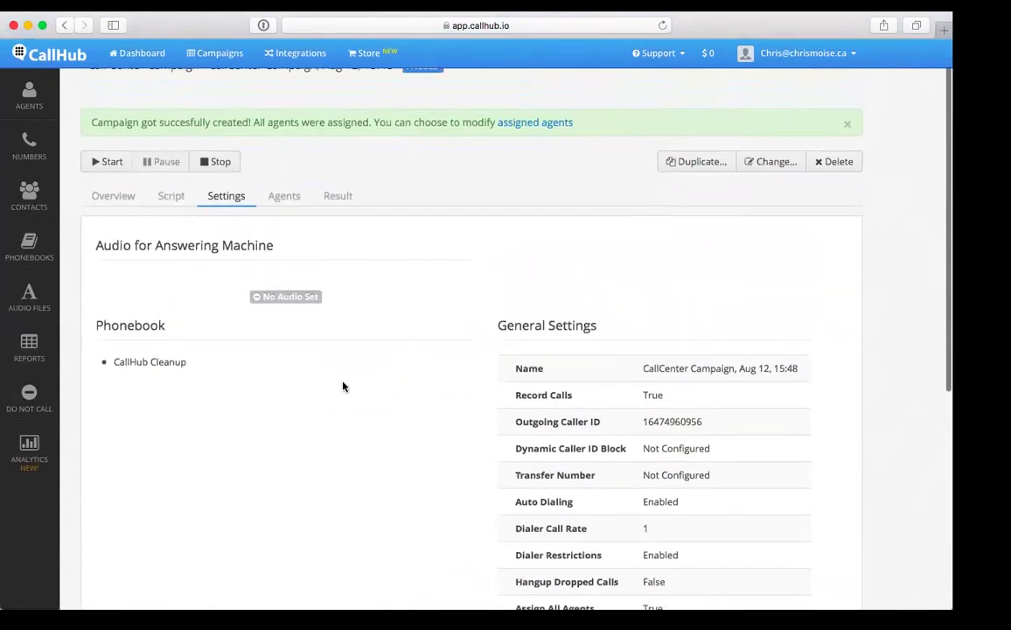
click(339, 237)
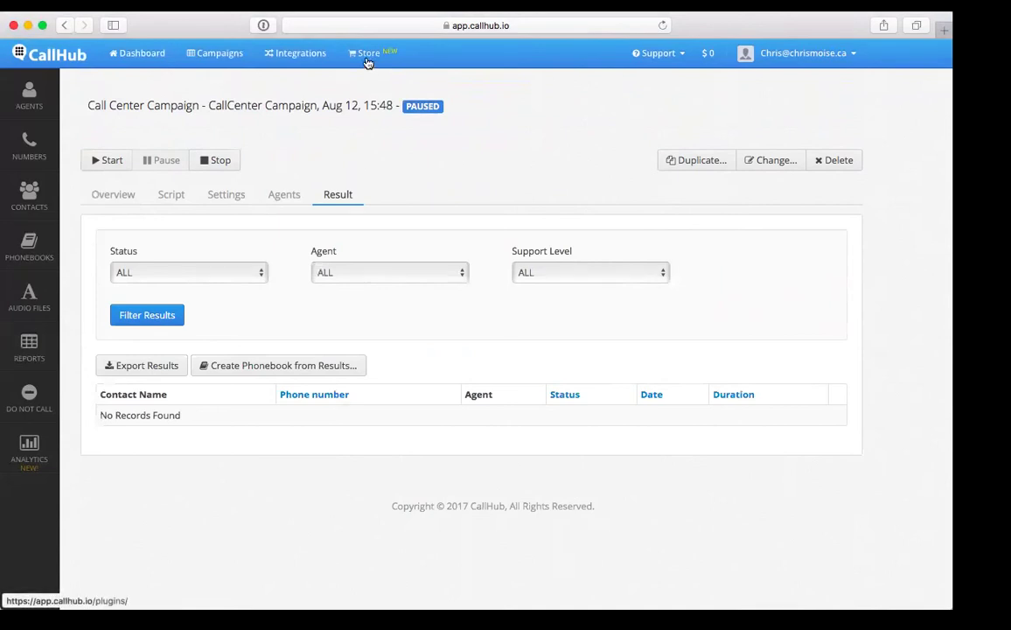
Browse the free and paid plugins in the CallHub Store and return to the dashboard
click(368, 60)
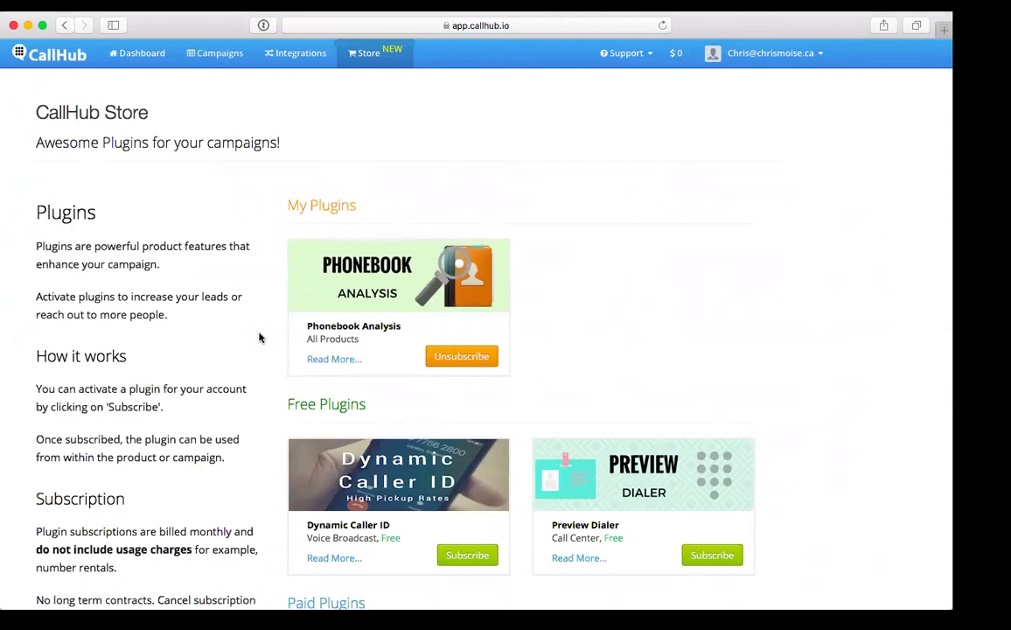
scroll(259, 337, down, 5)
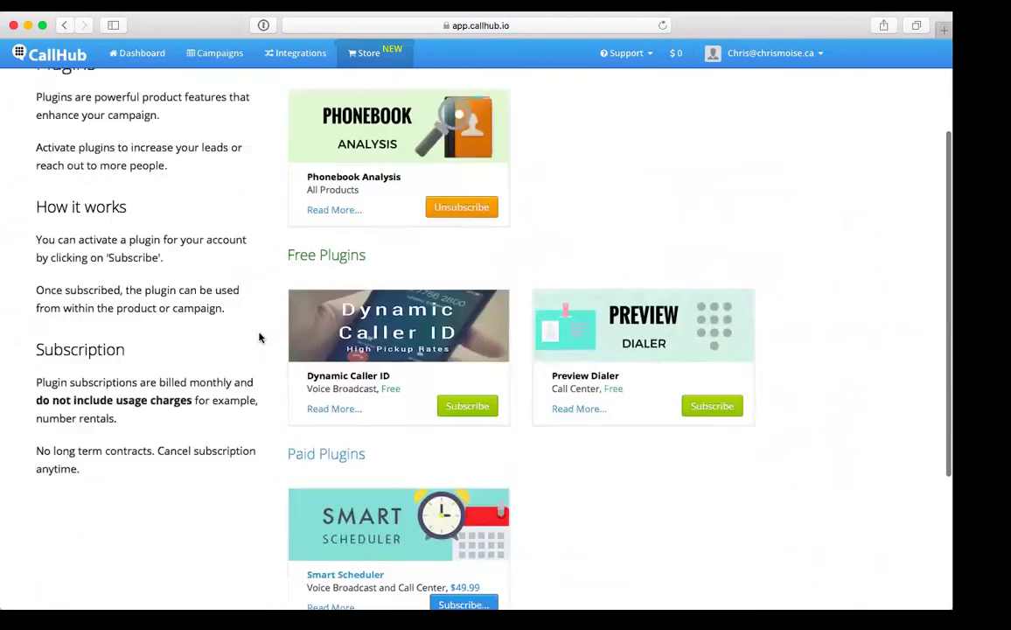
scroll(259, 337, up, 3)
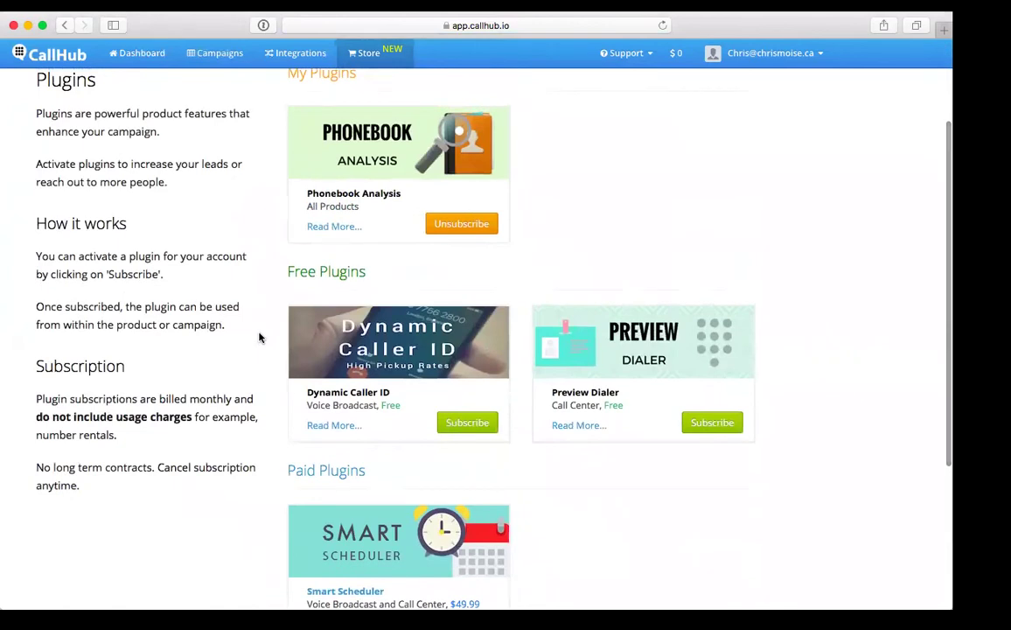
scroll(258, 337, up, 2)
scroll(259, 337, up, 1)
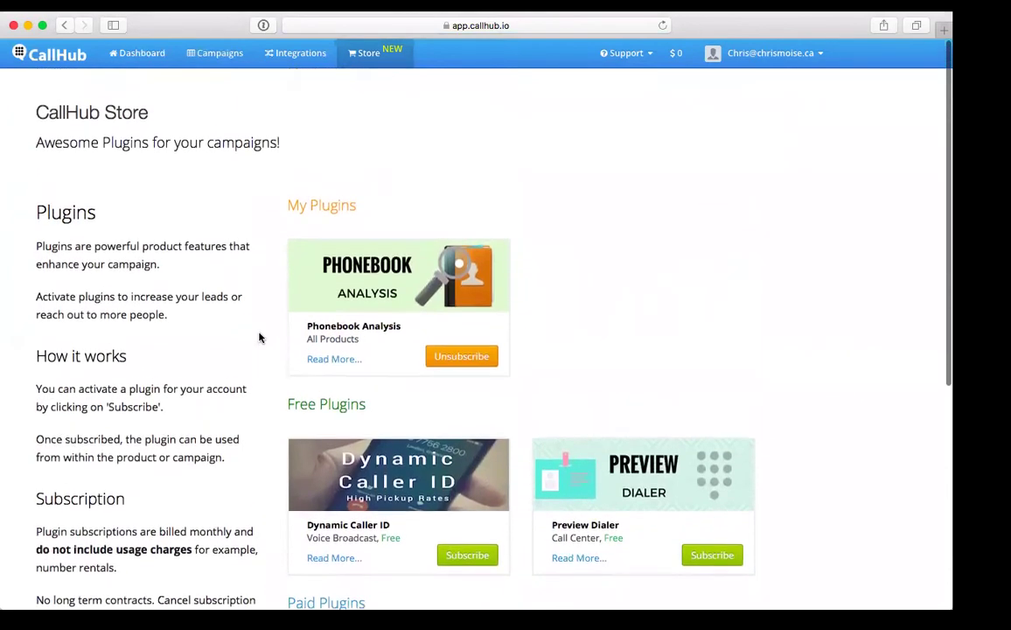
mouse_move(343, 330)
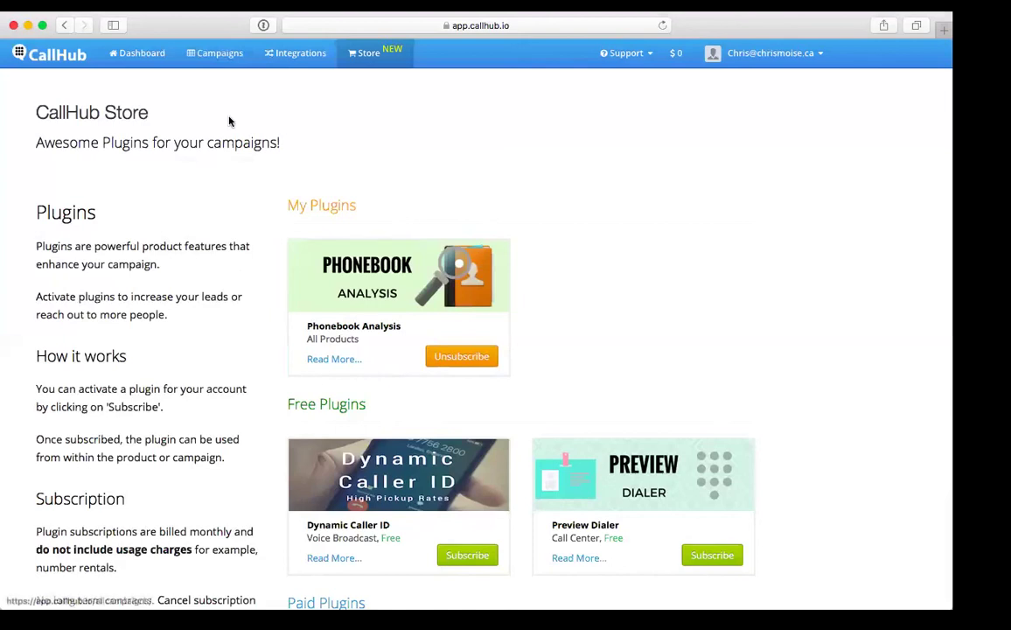
click(151, 53)
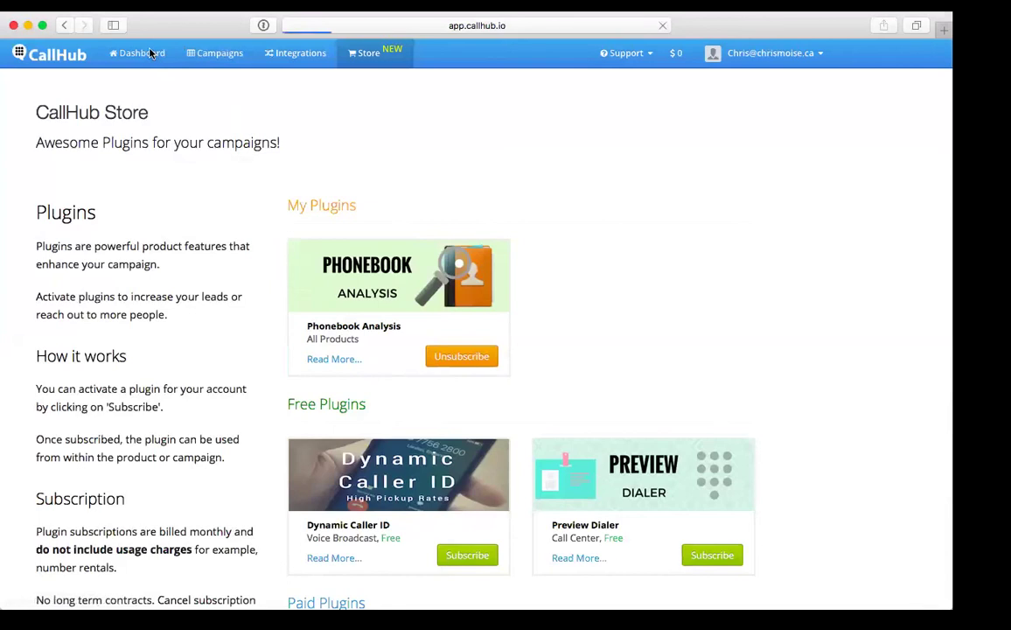